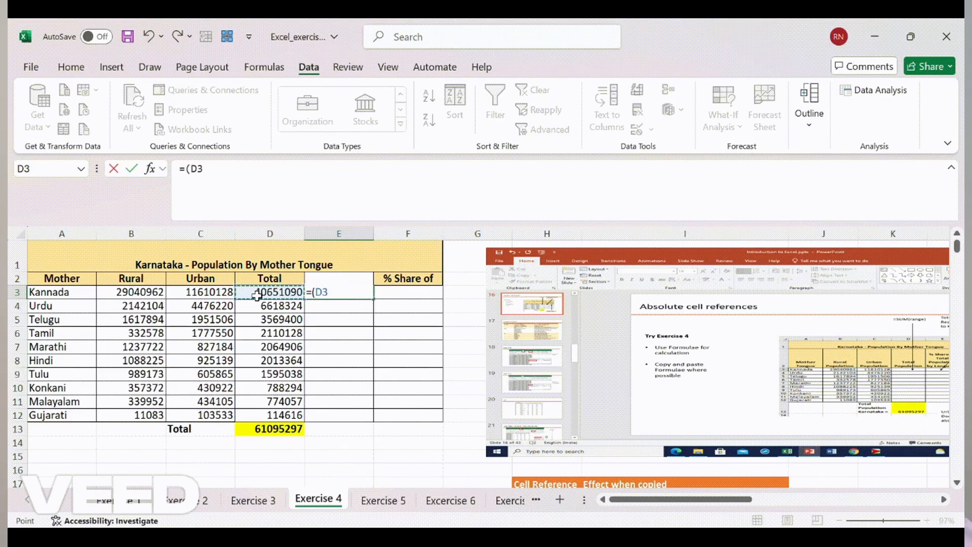
# - Build the E3 share formula dividing D3 by the absolute $D$13 total
pyautogui.write('/')
pyautogui.click(274, 429)
pyautogui.click(218, 169)
pyautogui.write('$)*')
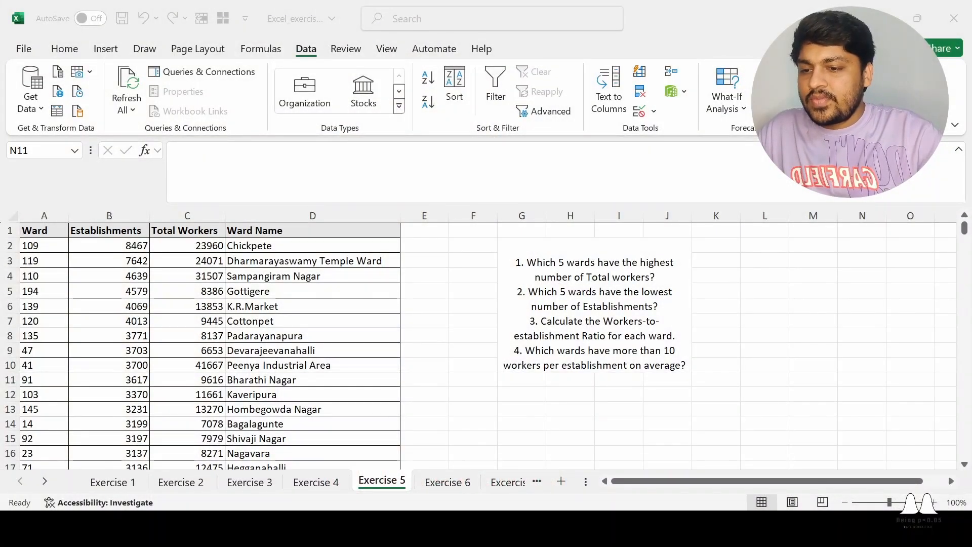
pyautogui.click(786, 339)
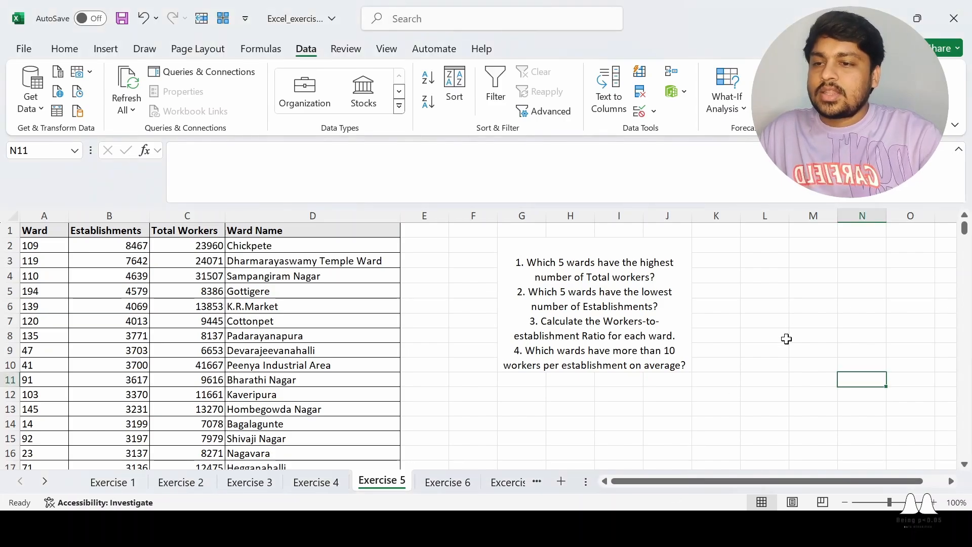
pyautogui.click(794, 321)
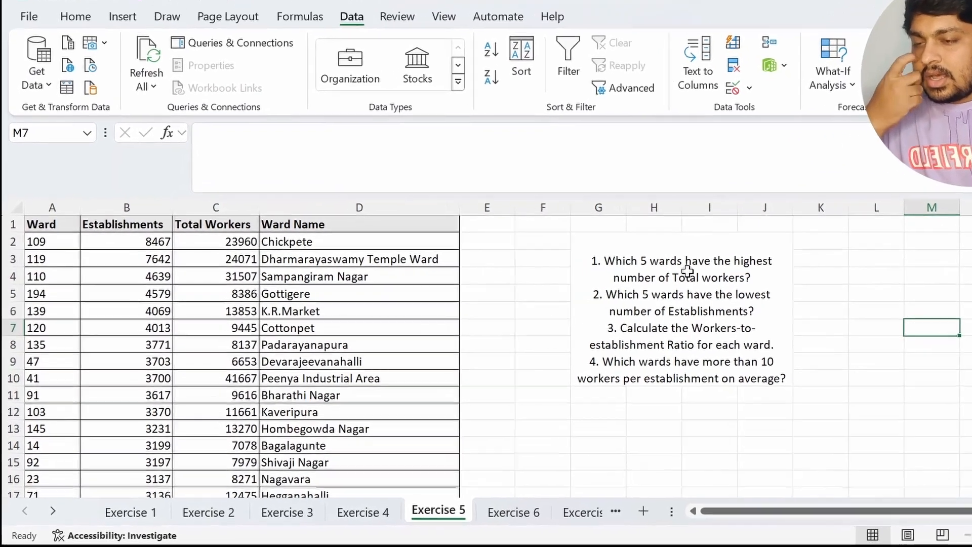
pyautogui.click(687, 272)
pyautogui.click(967, 411)
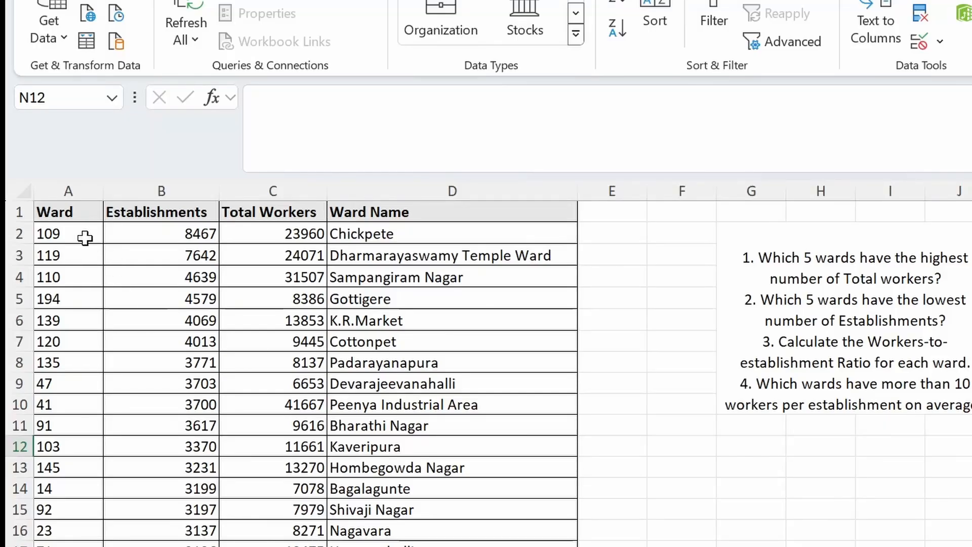
pyautogui.click(45, 212)
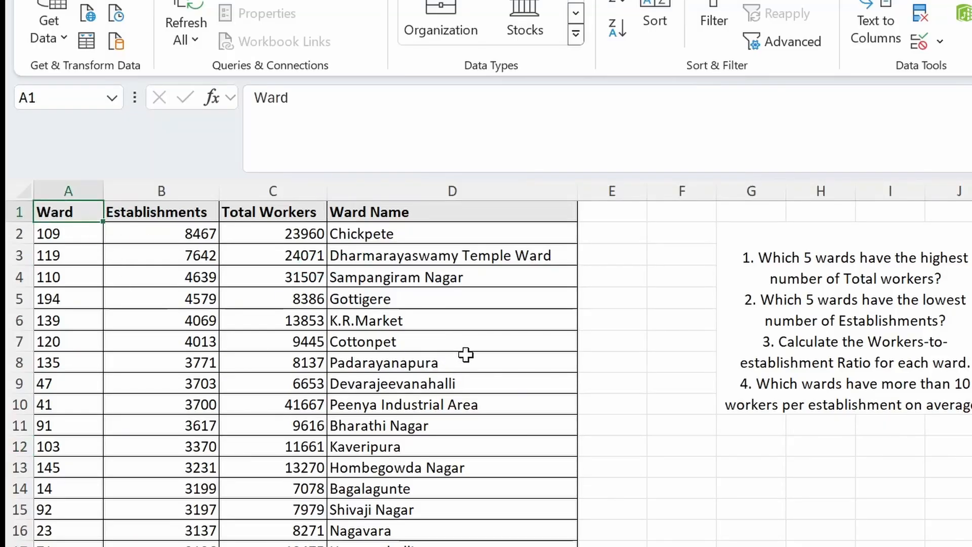
pyautogui.hotkey('ctrl', 'shift', 'Right')
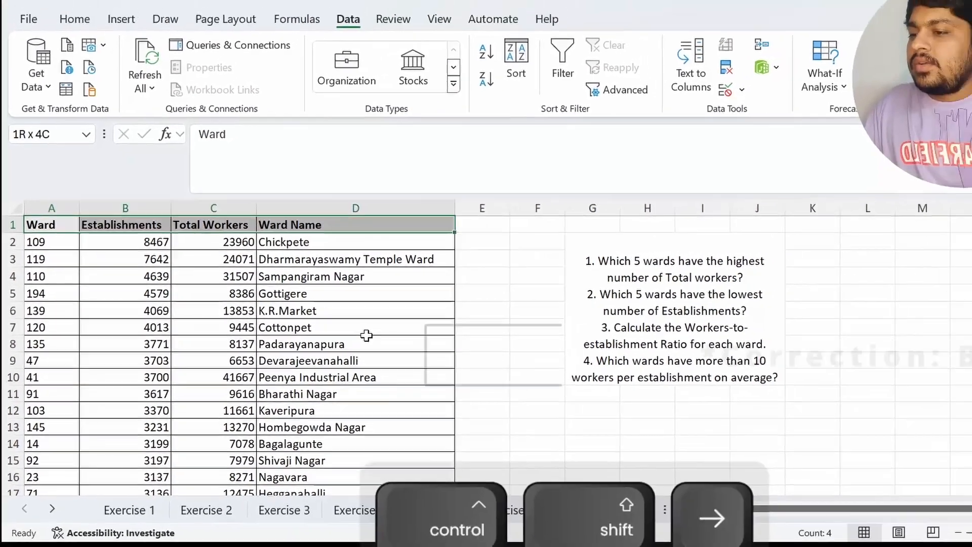
pyautogui.hotkey('ctrl', 'shift', 'Down')
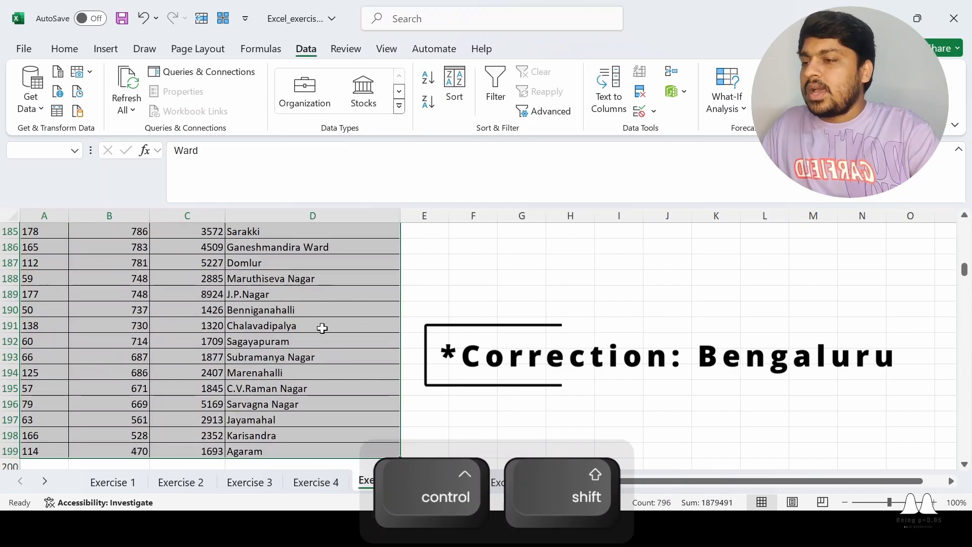
pyautogui.hotkey('ctrl', 'Up')
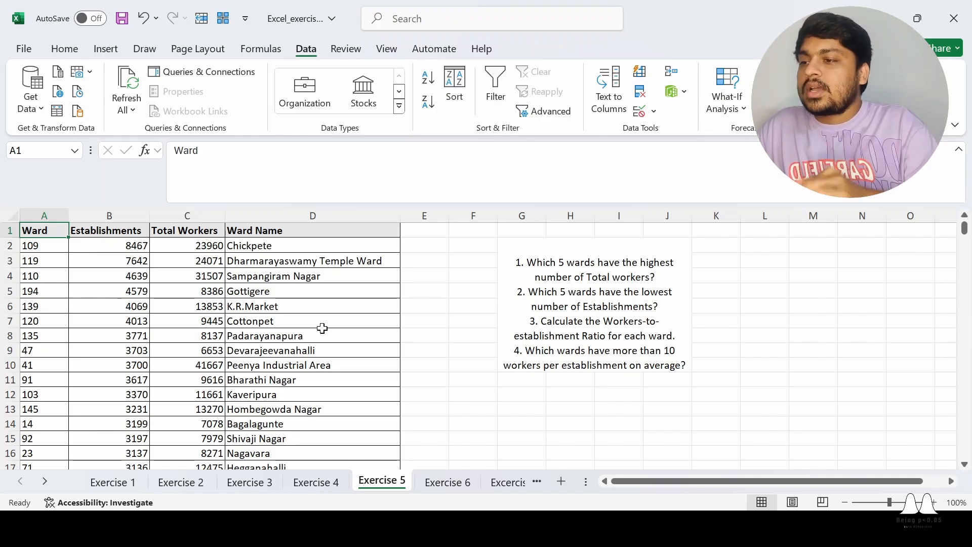
pyautogui.press('Down')
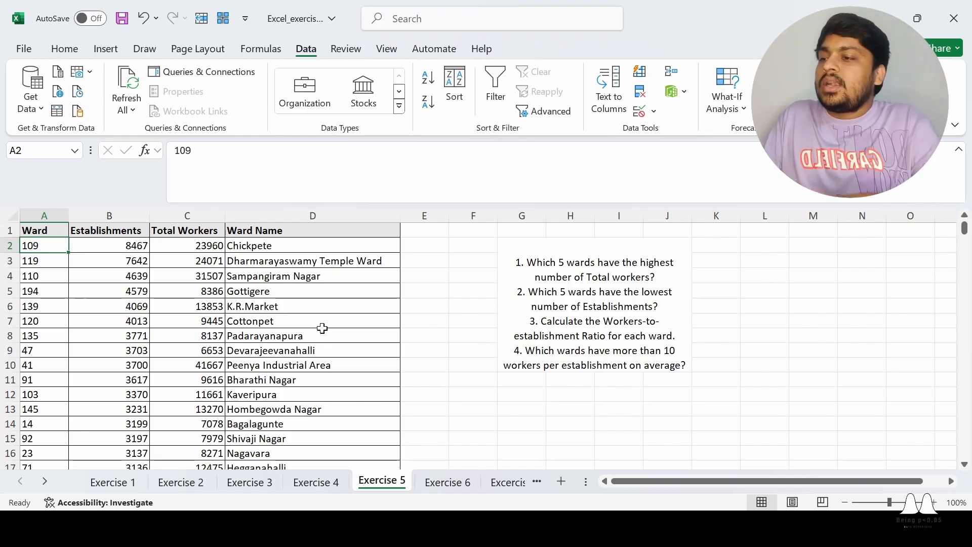
pyautogui.press('Right')
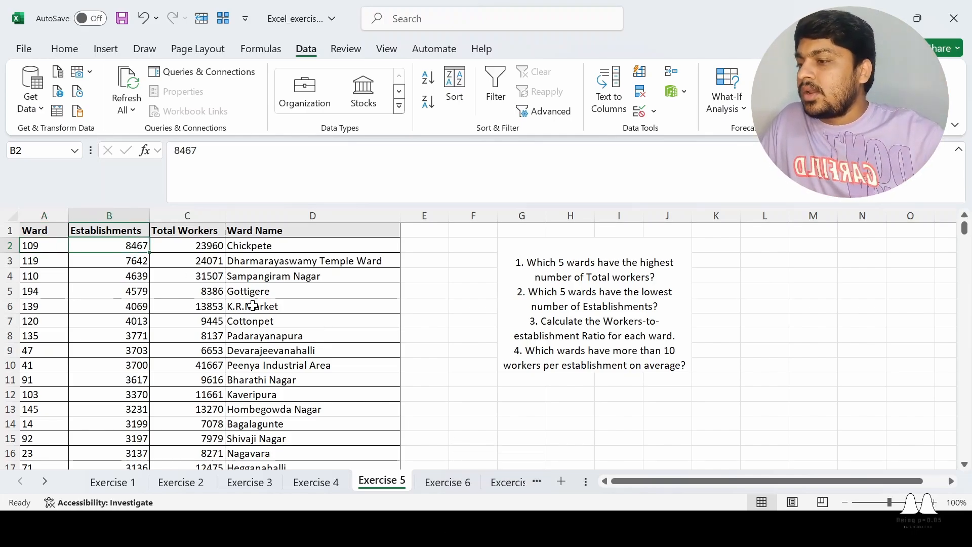
pyautogui.click(32, 216)
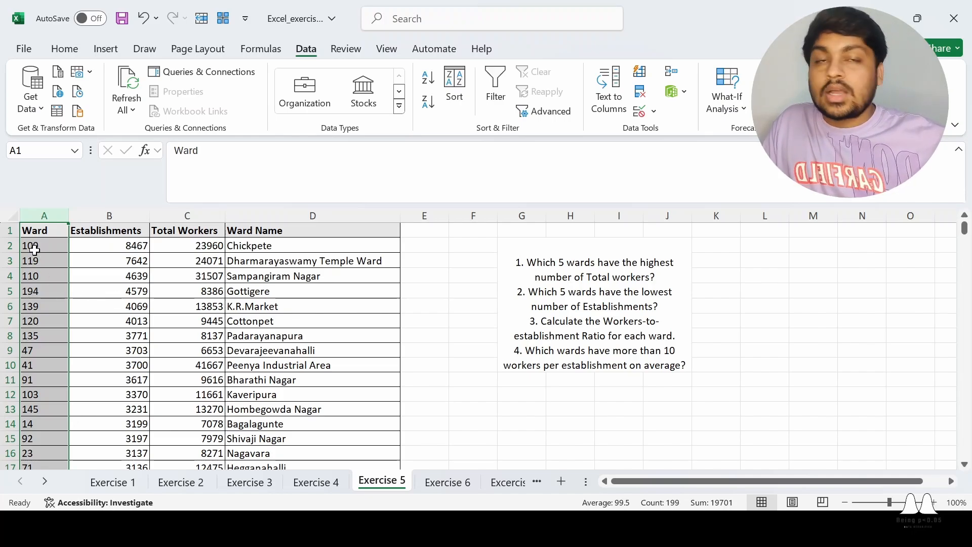
pyautogui.click(179, 303)
pyautogui.click(40, 215)
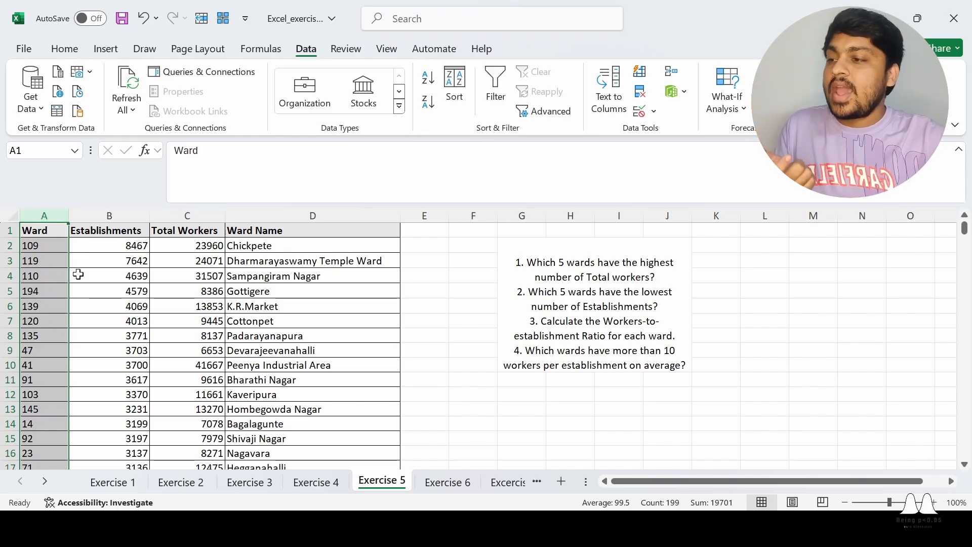
pyautogui.click(199, 337)
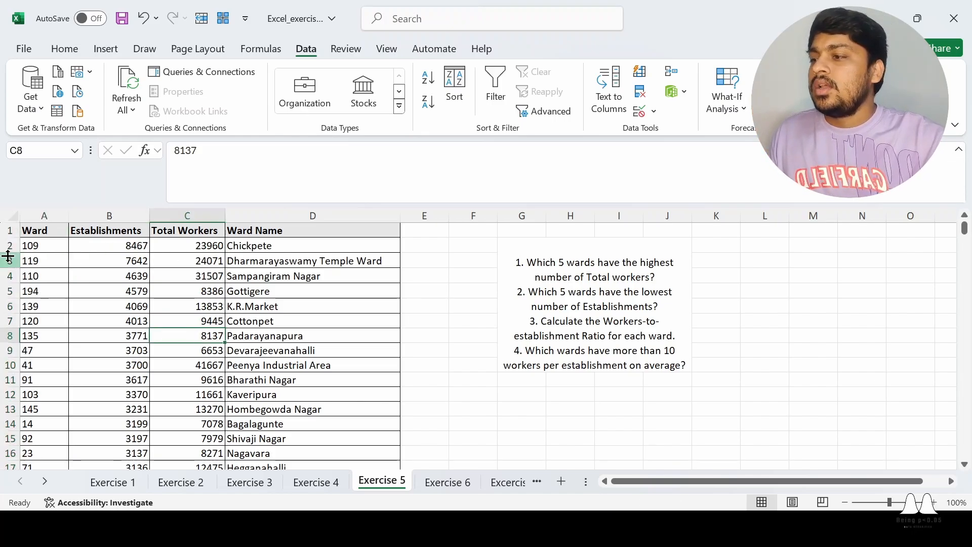
pyautogui.click(6, 259)
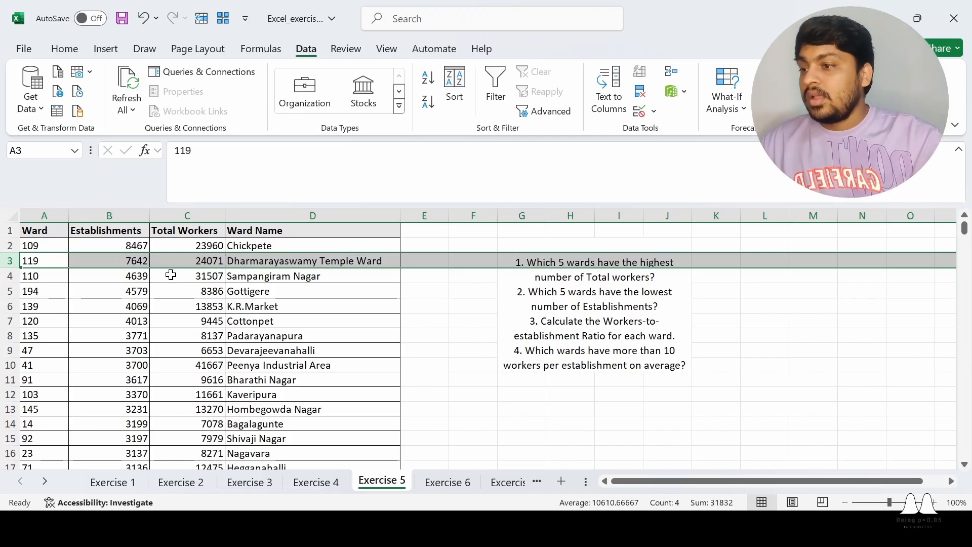
pyautogui.click(211, 263)
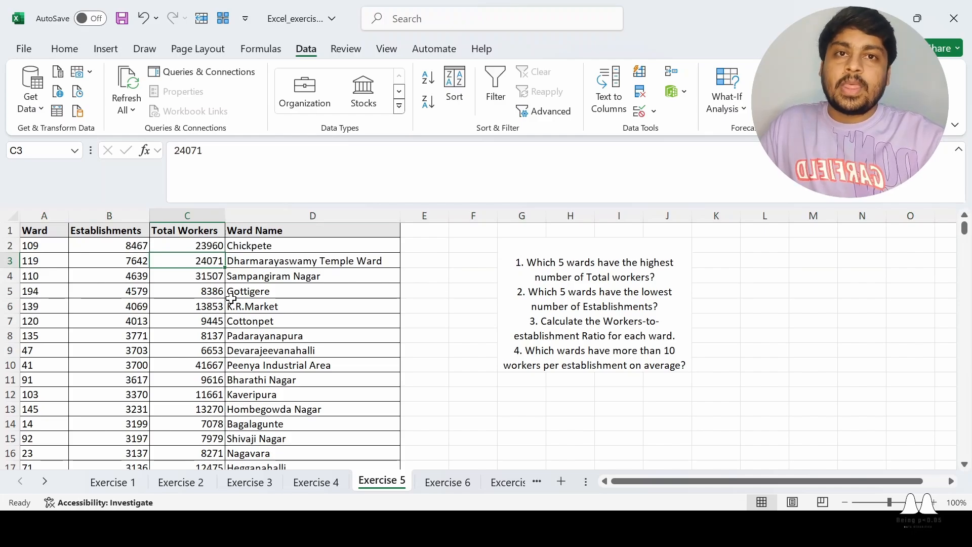
pyautogui.click(4, 260)
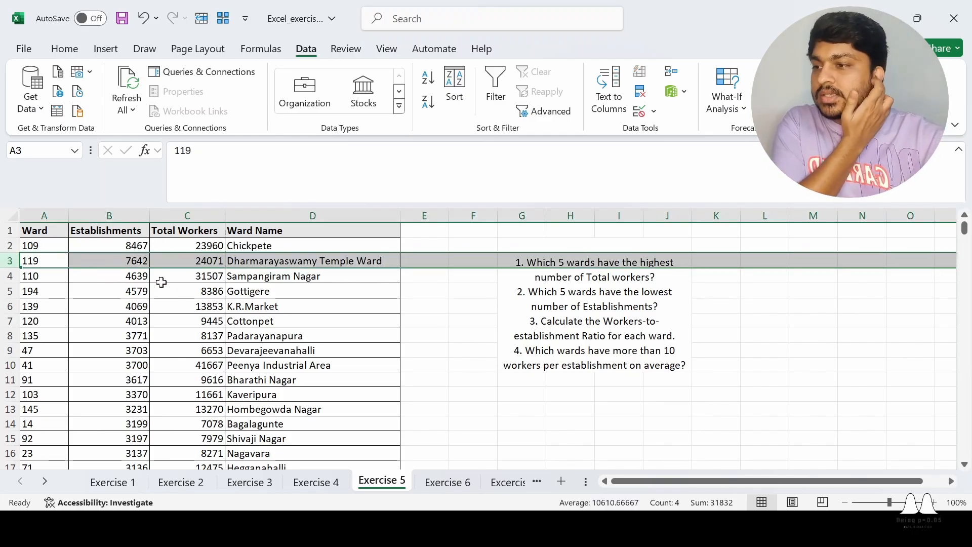
pyautogui.click(300, 260)
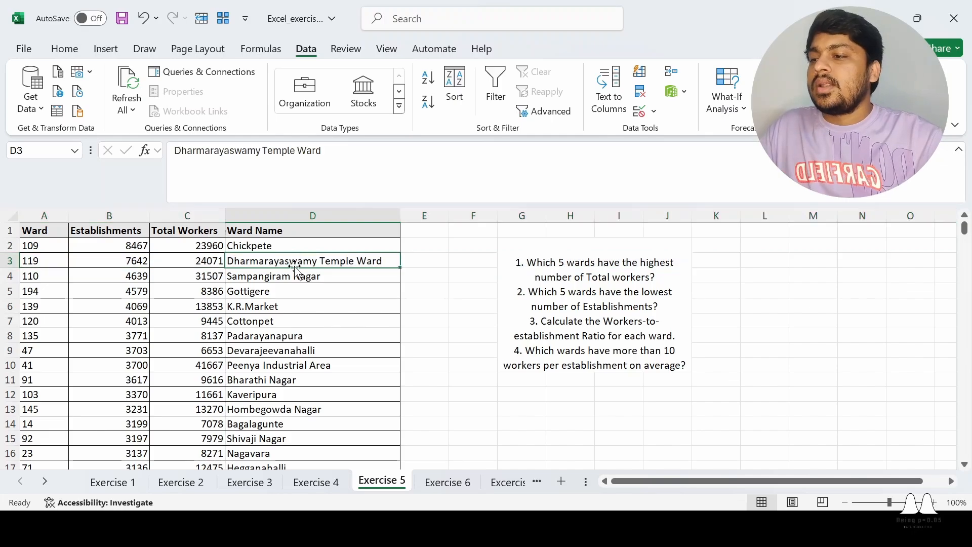
pyautogui.click(47, 265)
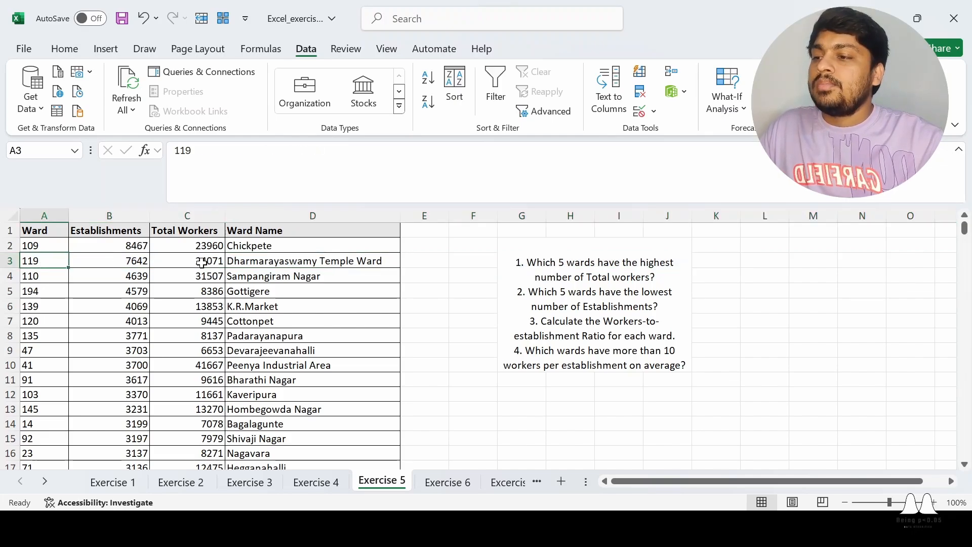
pyautogui.click(300, 260)
pyautogui.scroll(-6, 348, 369)
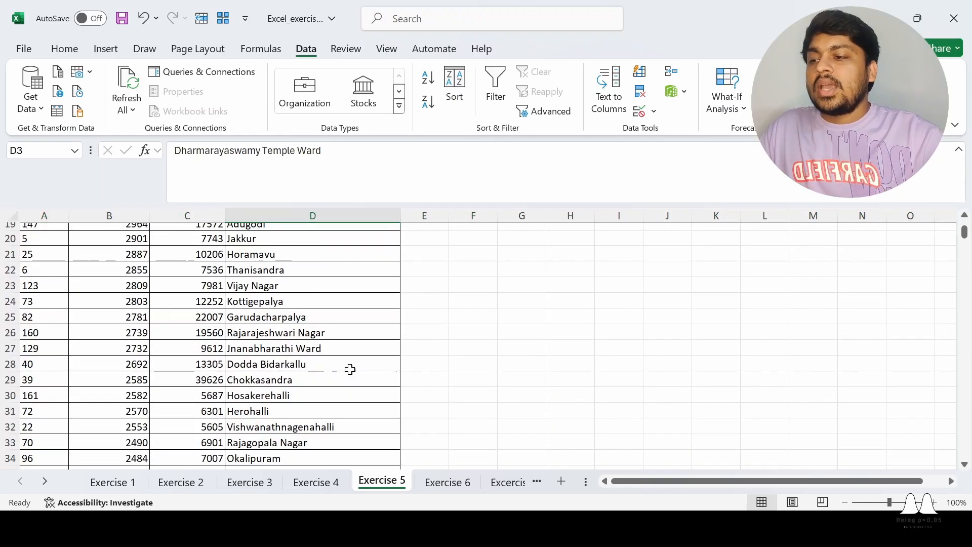
pyautogui.scroll(5, 350, 369)
pyautogui.scroll(1, 350, 369)
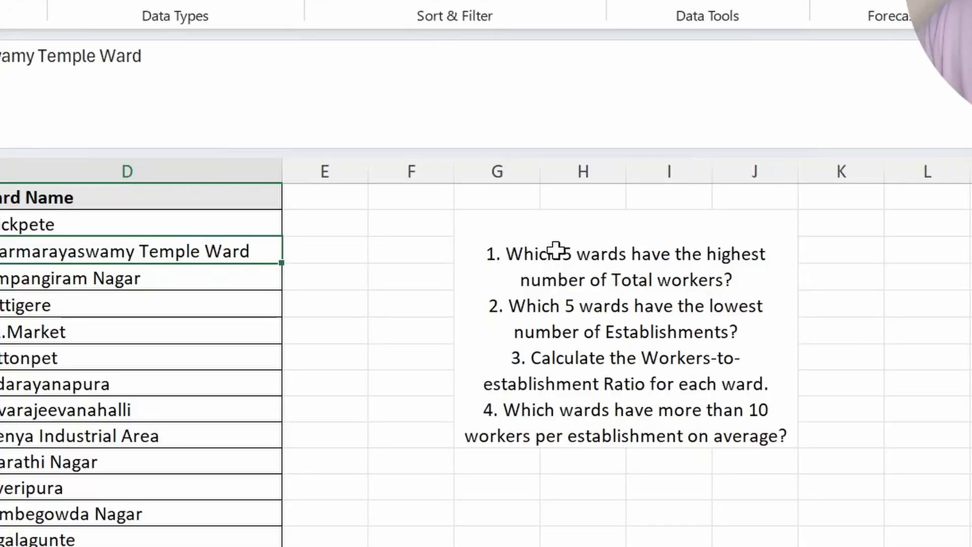
pyautogui.click(701, 375)
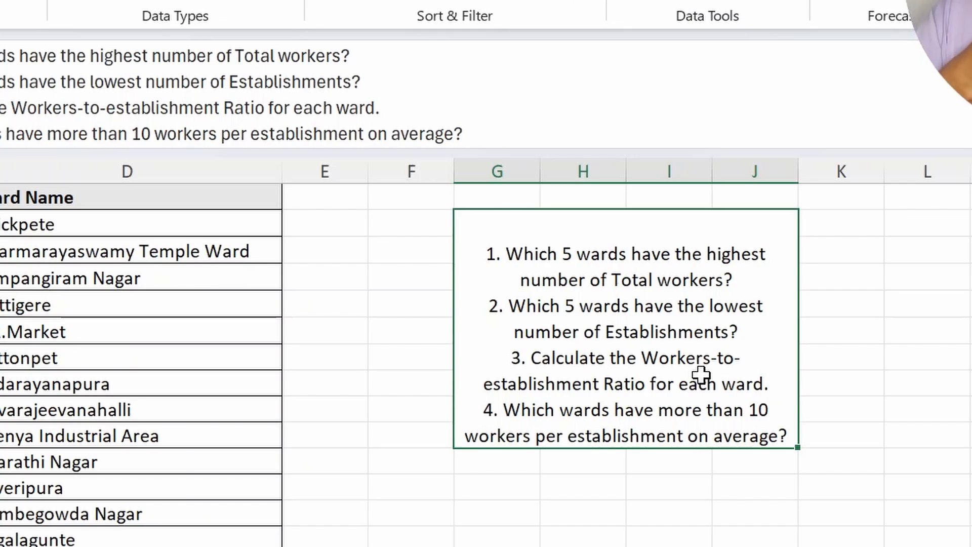
pyautogui.click(955, 286)
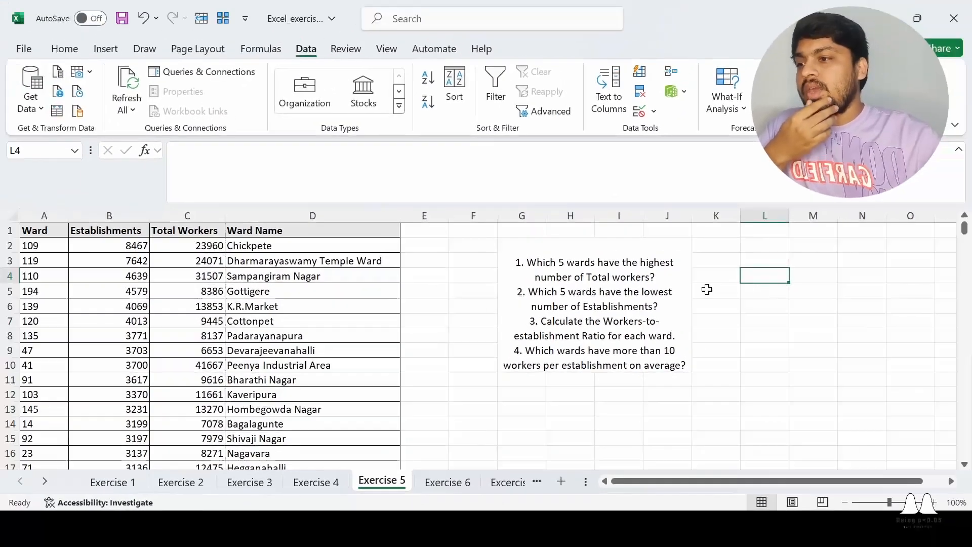
pyautogui.click(192, 216)
pyautogui.click(459, 275)
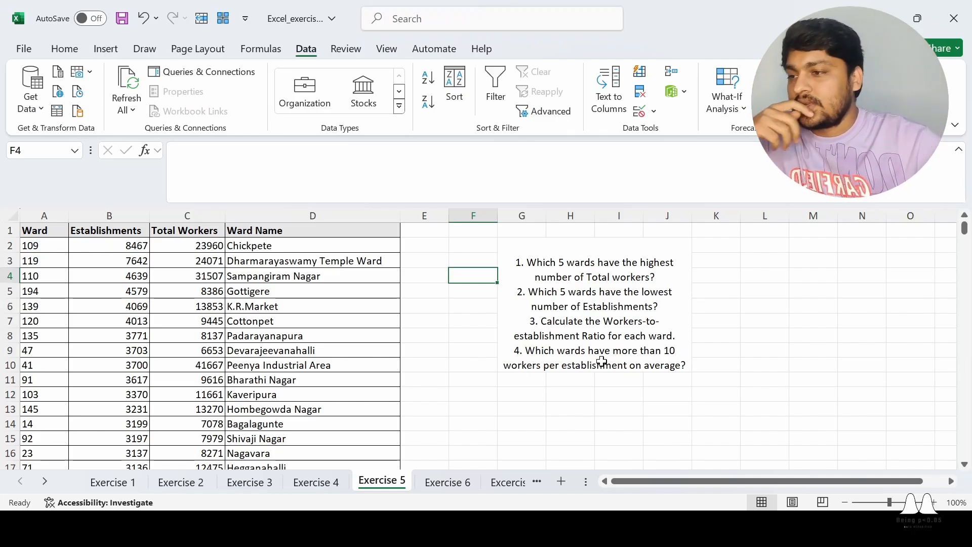
pyautogui.click(441, 318)
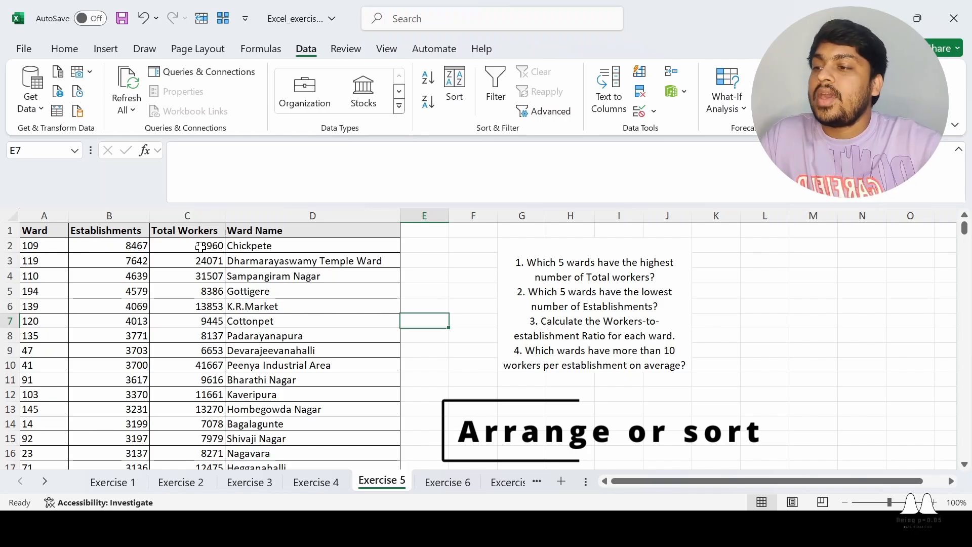
pyautogui.click(457, 274)
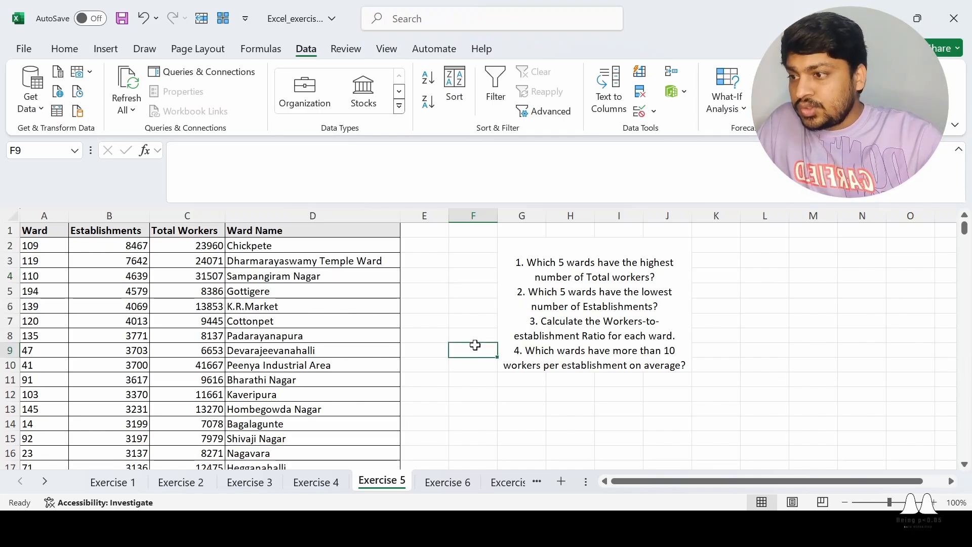
pyautogui.click(37, 231)
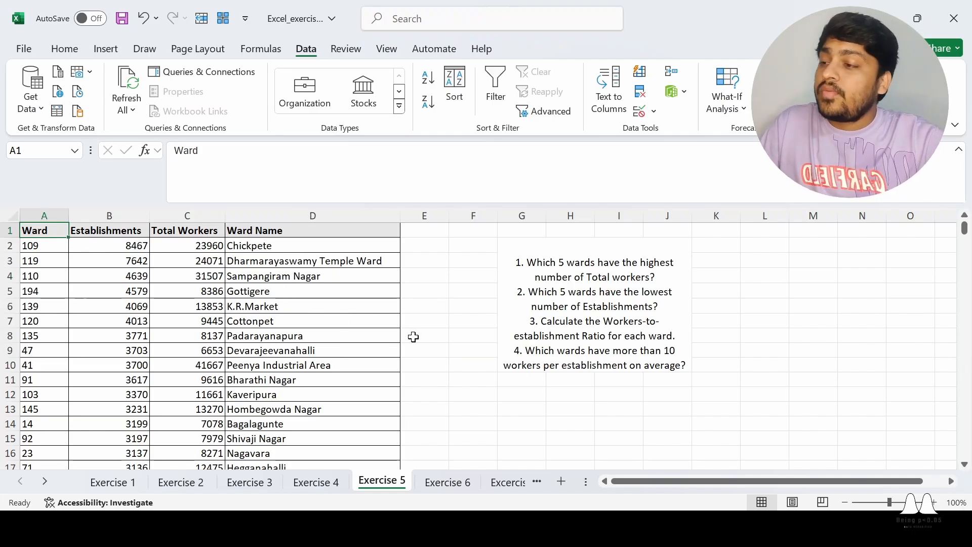
# - Select the whole ward table and apply a filter to it
pyautogui.hotkey('ctrl', 'shift', 'Right')
pyautogui.hotkey('ctrl', 'shift', 'Down')
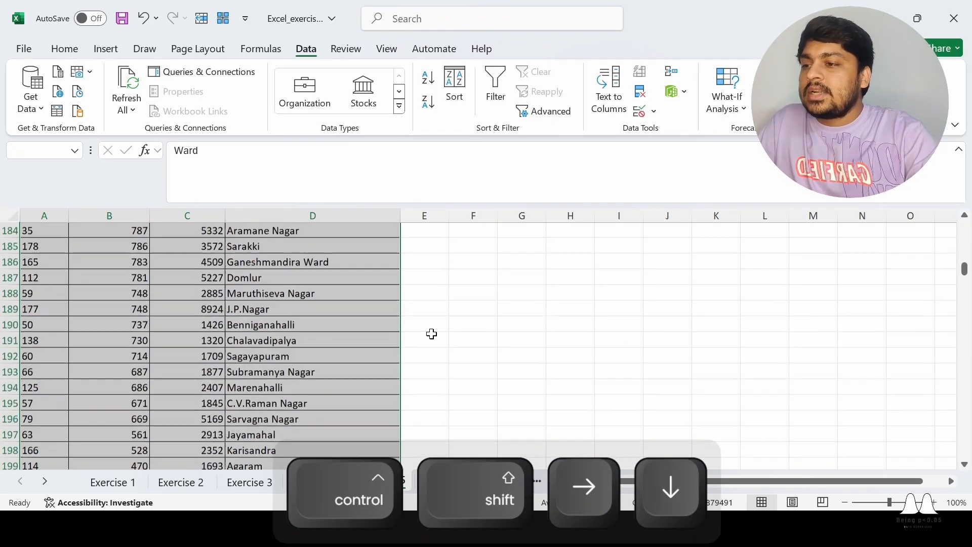
pyautogui.click(495, 92)
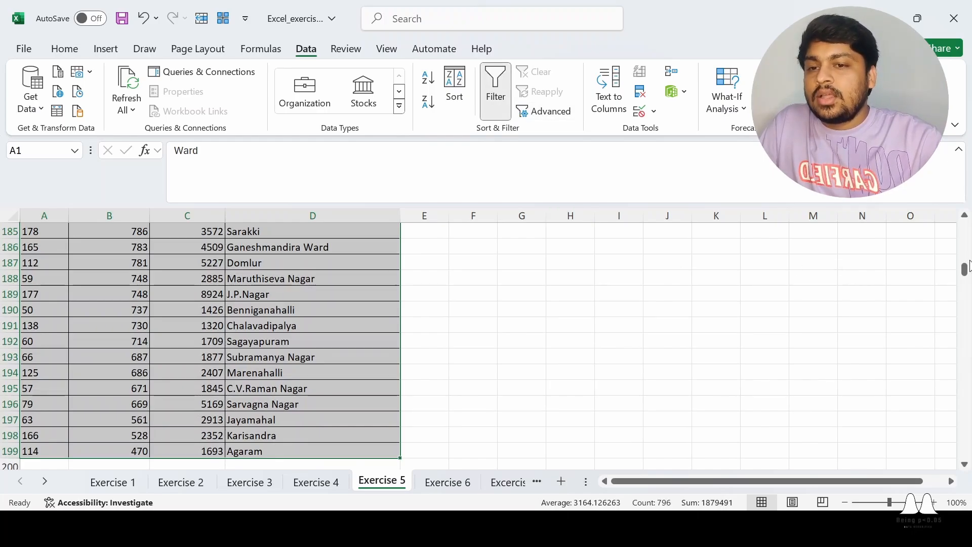
pyautogui.scroll(2, 964, 242)
pyautogui.moveTo(964, 242); pyautogui.dragTo(965, 223)
# - Undo the ward table filter and select header row 1
pyautogui.hotkey('ctrl', 'z')
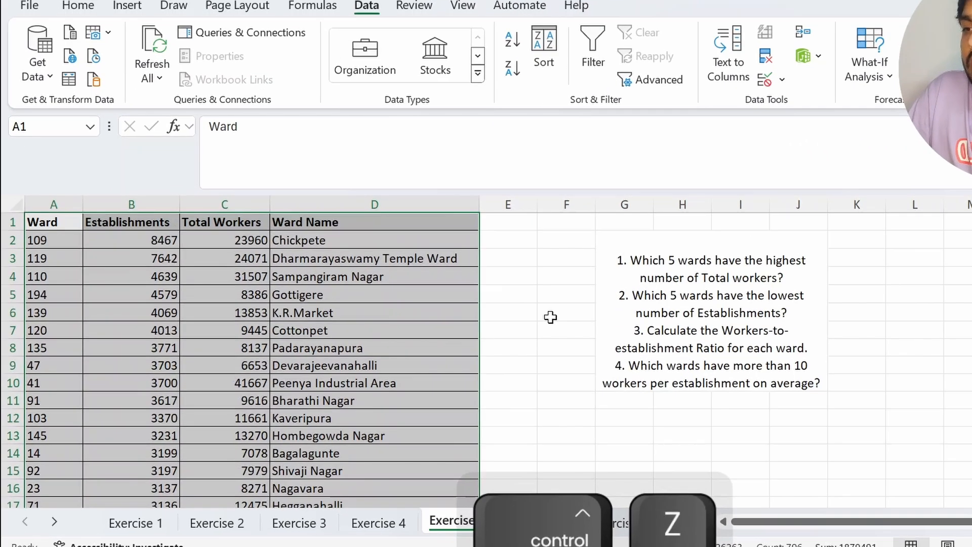
pyautogui.click(550, 317)
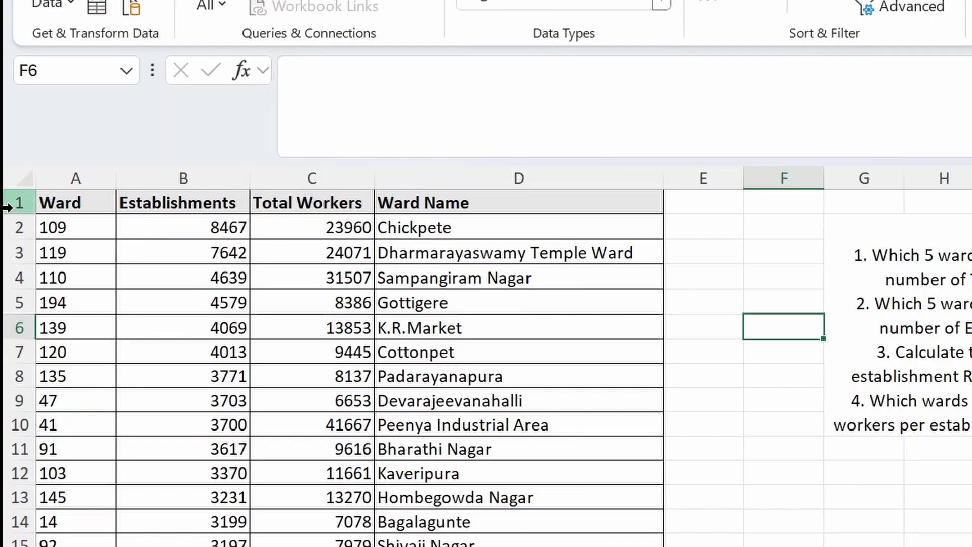
pyautogui.click(8, 202)
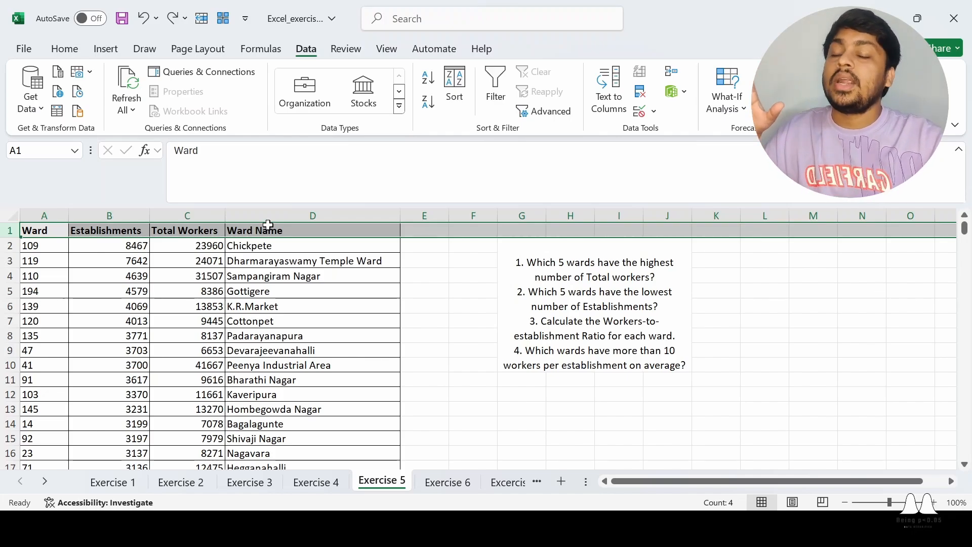
# - Select row 1 and turn on Filter from the Data tab
pyautogui.click(436, 319)
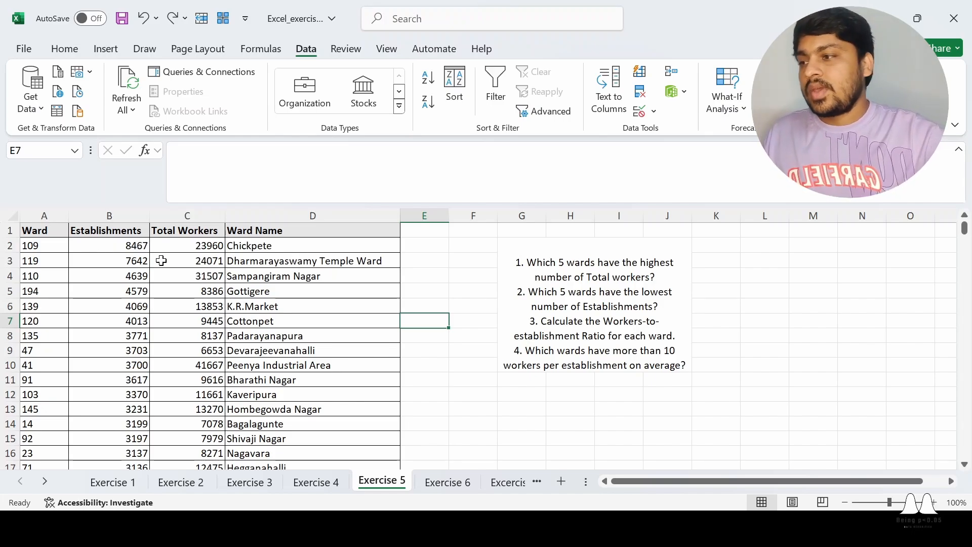
pyautogui.click(10, 230)
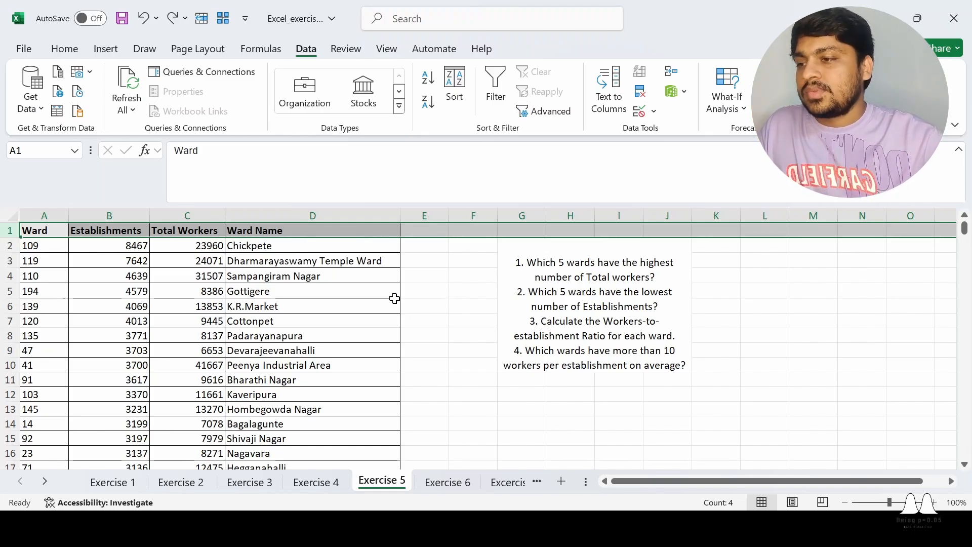
pyautogui.click(109, 290)
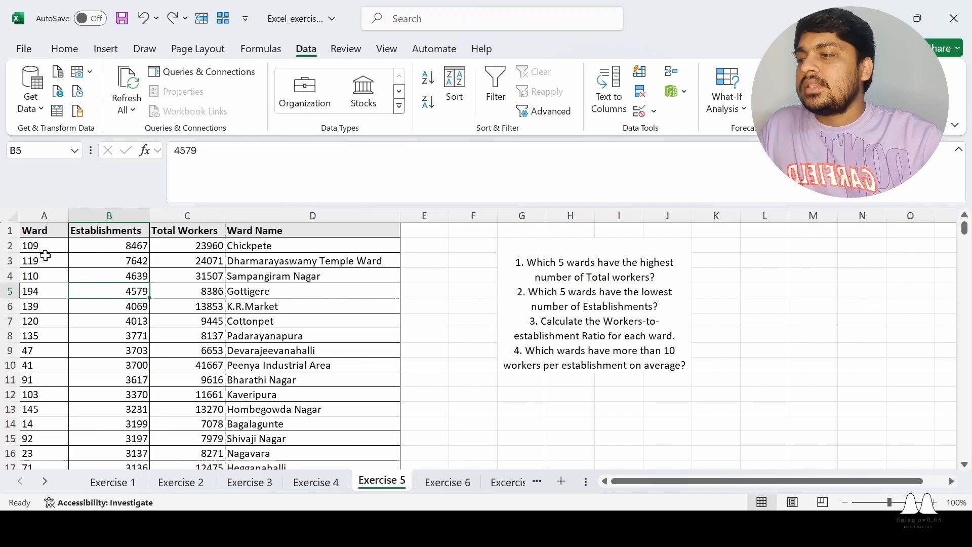
pyautogui.click(9, 230)
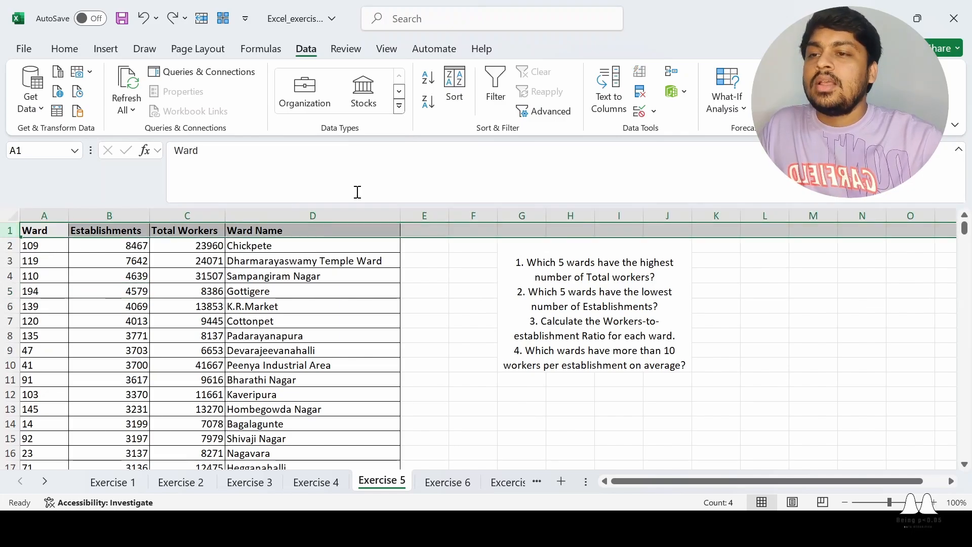
pyautogui.click(63, 49)
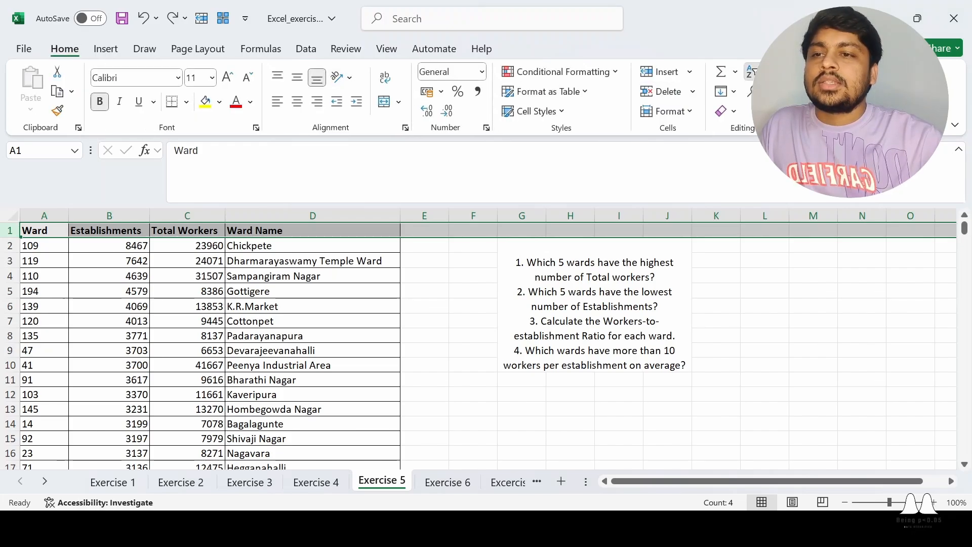
pyautogui.click(308, 49)
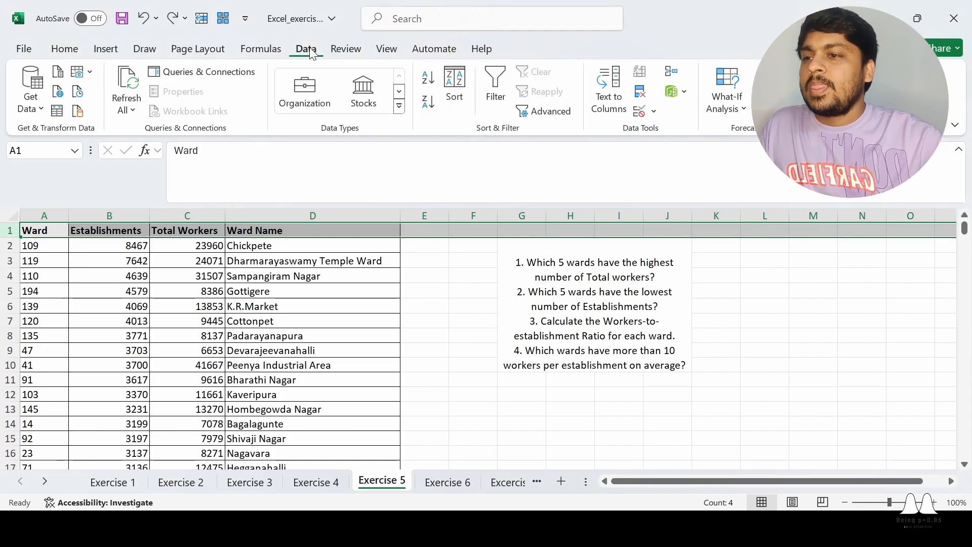
pyautogui.click(497, 84)
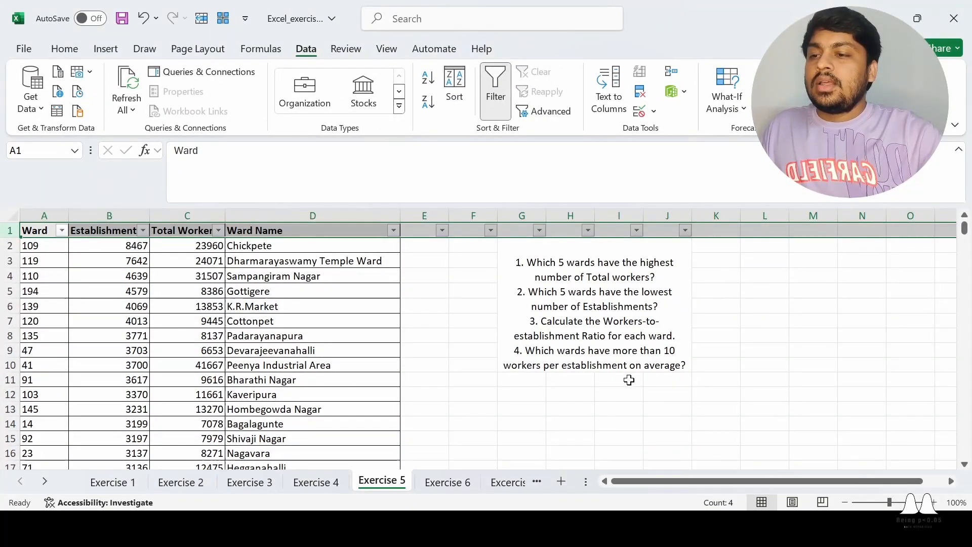
# - Review the questions cell and columns L and M, opening then cancelling Sort settings
pyautogui.click(627, 380)
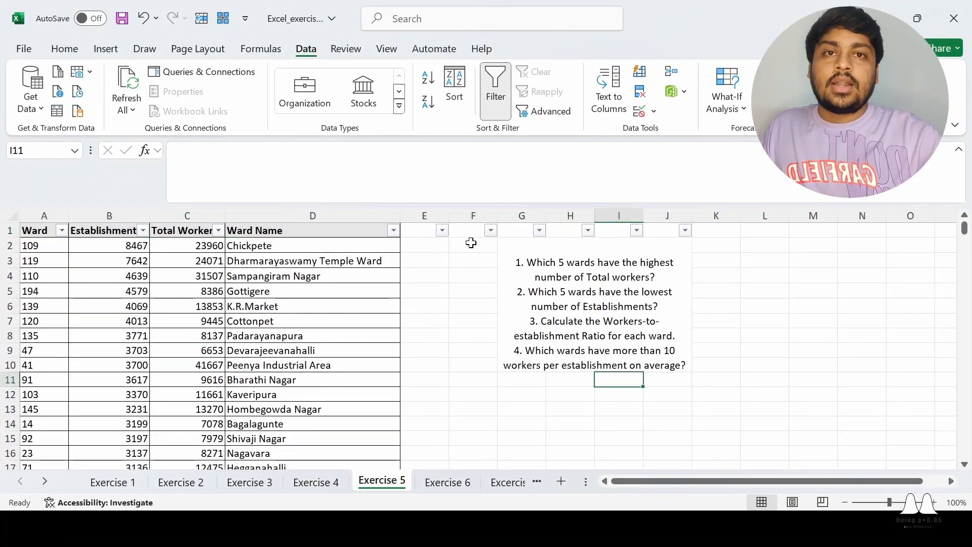
pyautogui.click(580, 295)
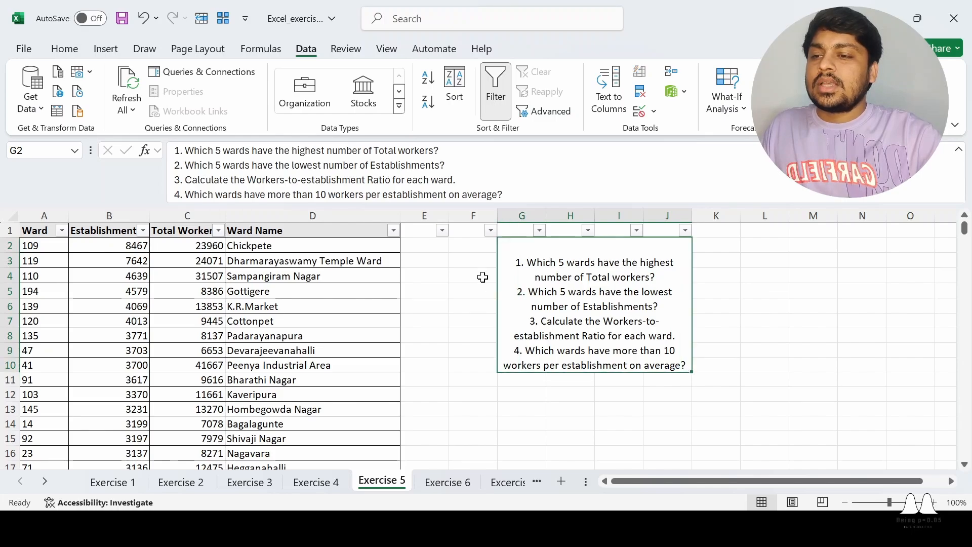
pyautogui.click(765, 303)
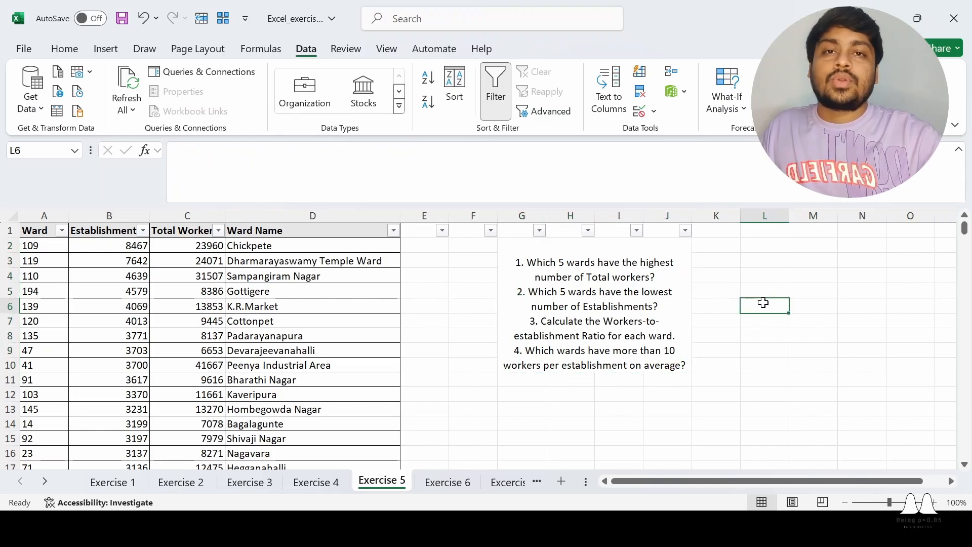
pyautogui.click(544, 332)
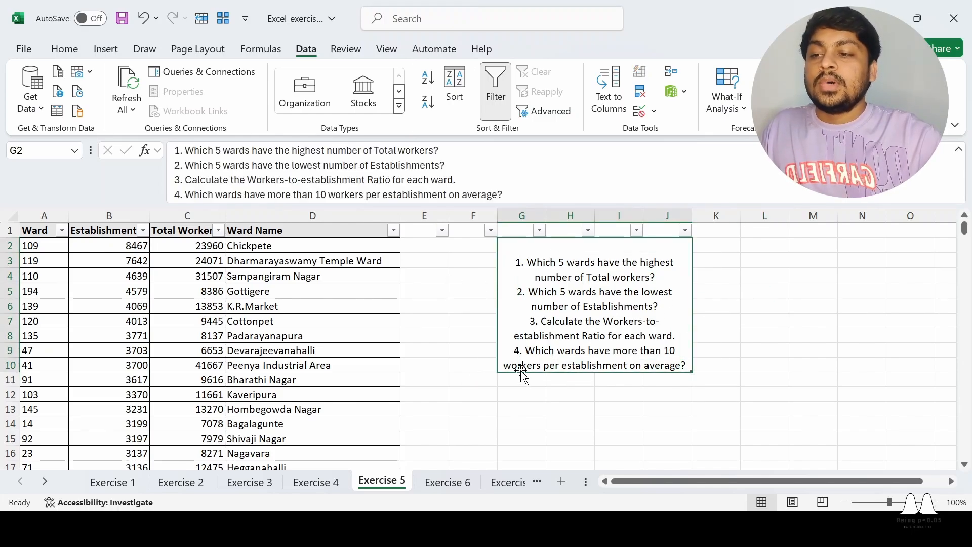
pyautogui.click(452, 334)
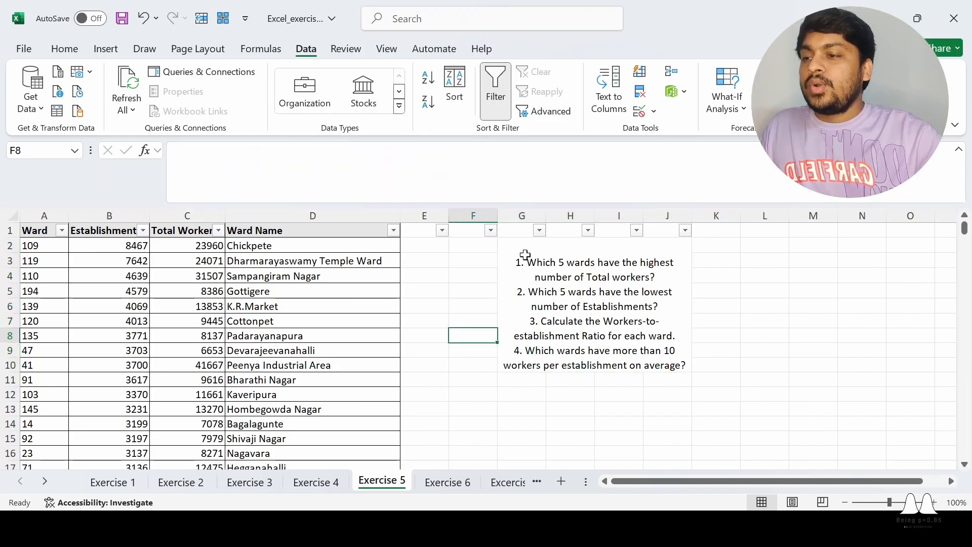
pyautogui.press('ctrl')
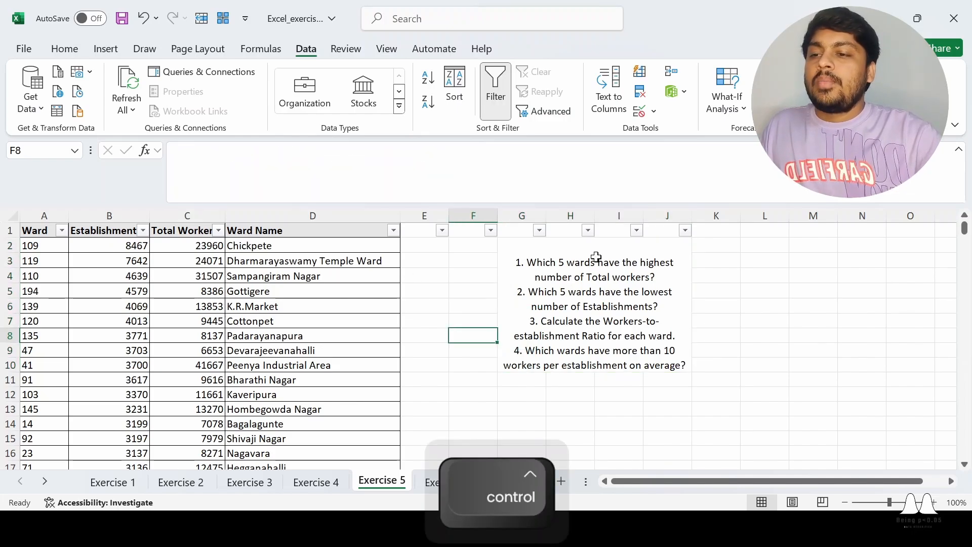
pyautogui.click(584, 292)
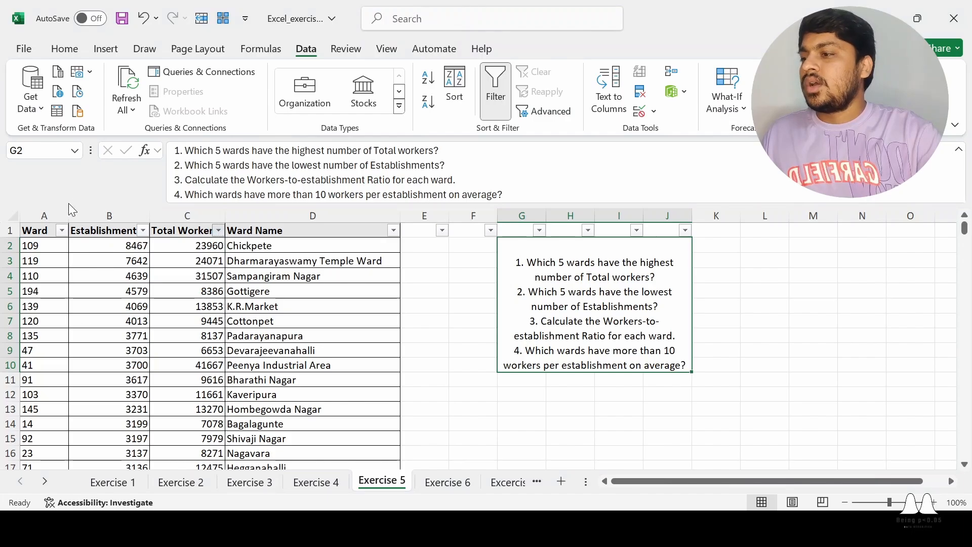
pyautogui.click(93, 188)
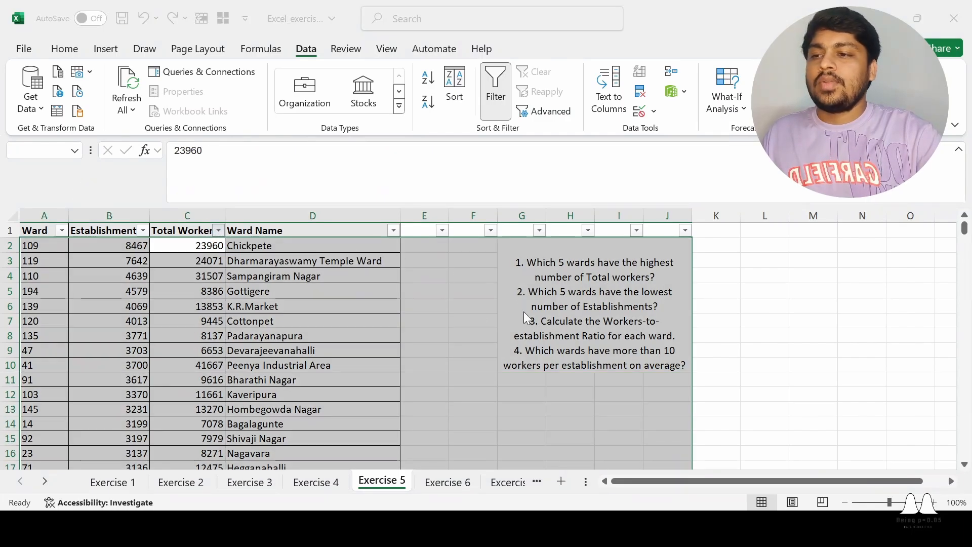
pyautogui.click(480, 304)
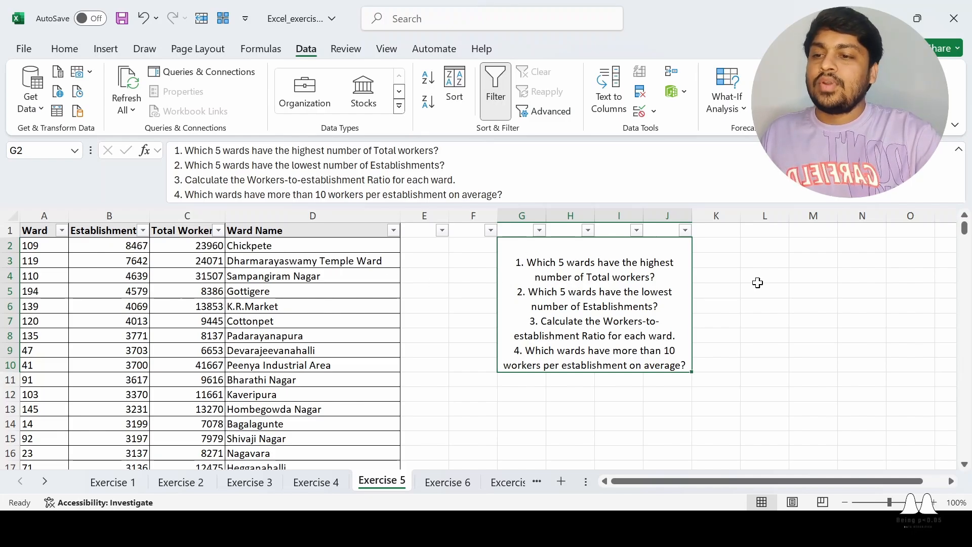
pyautogui.click(813, 286)
# - Undo the row 1 filter and reapply Filter to columns A through D only
pyautogui.hotkey('ctrl', 'z')
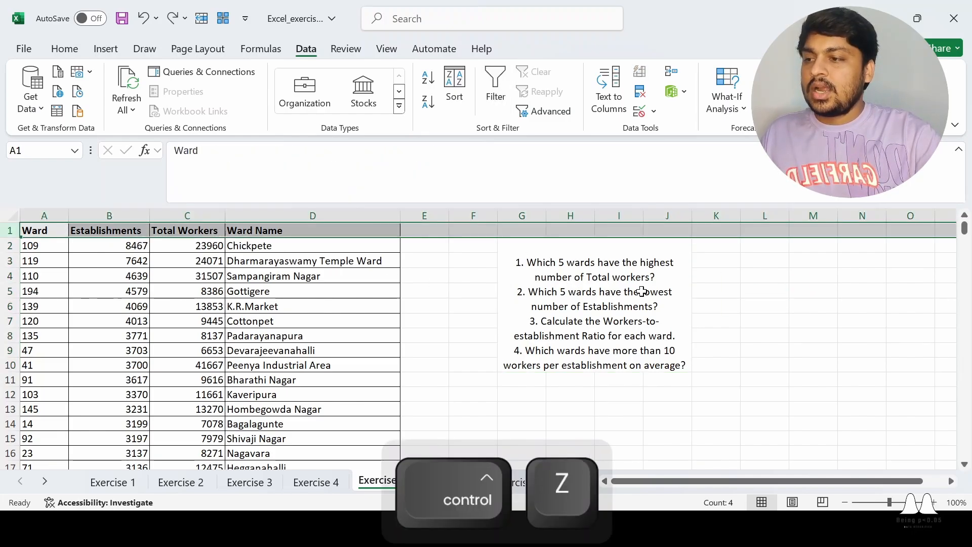
pyautogui.click(454, 273)
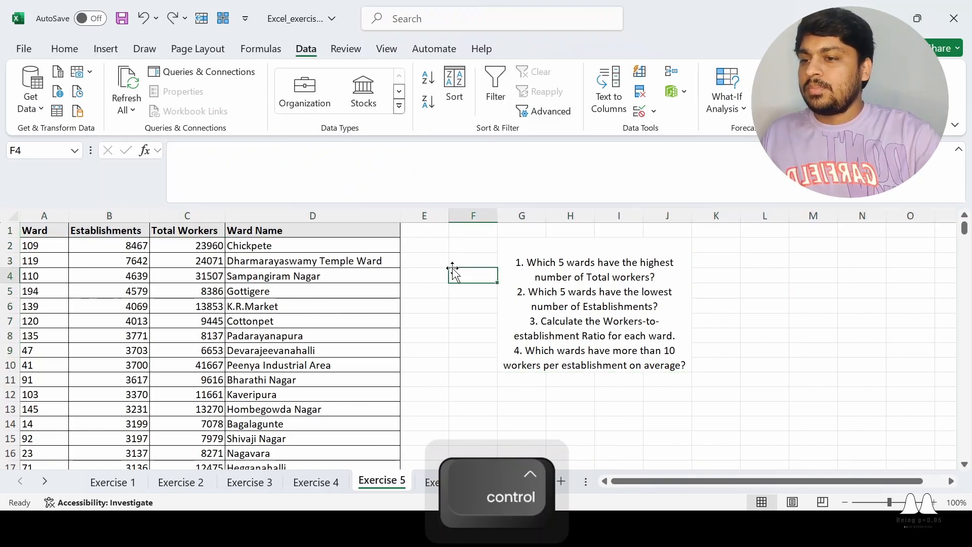
pyautogui.click(27, 216)
pyautogui.moveTo(28, 216); pyautogui.dragTo(271, 215)
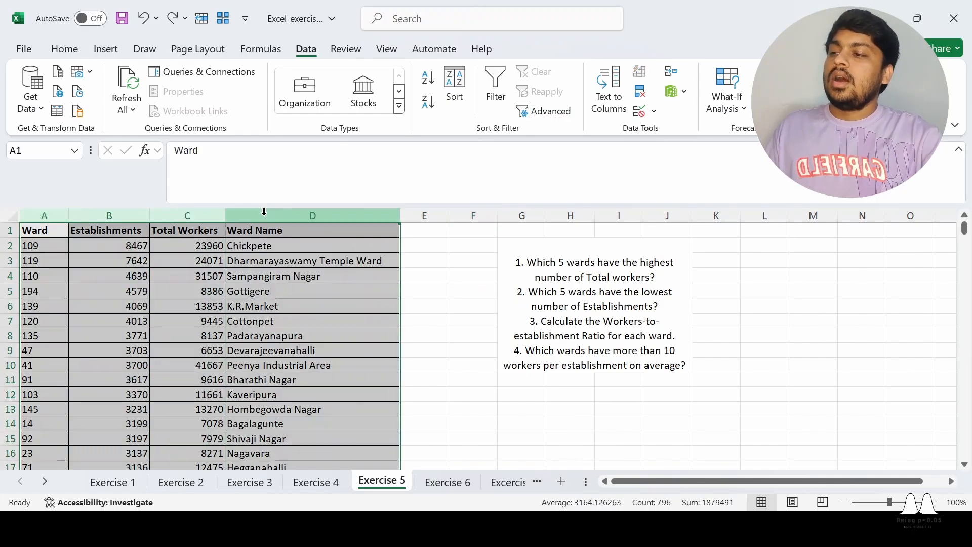
pyautogui.click(44, 216)
pyautogui.click(147, 282)
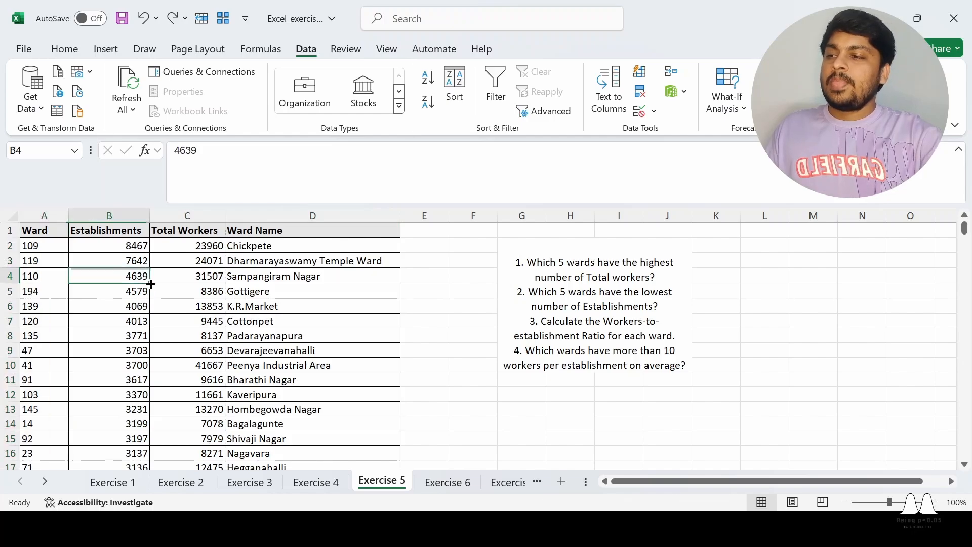
pyautogui.moveTo(49, 216); pyautogui.dragTo(272, 209)
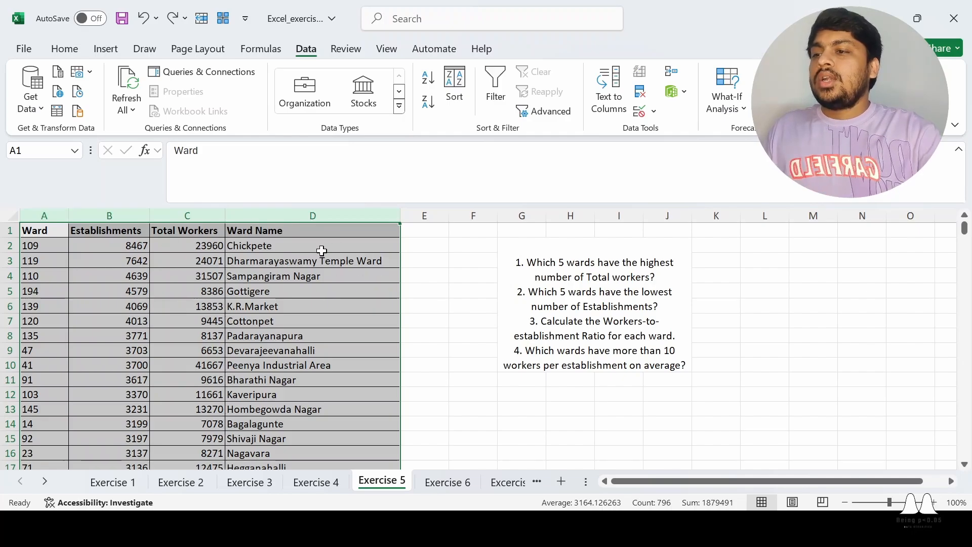
pyautogui.click(496, 82)
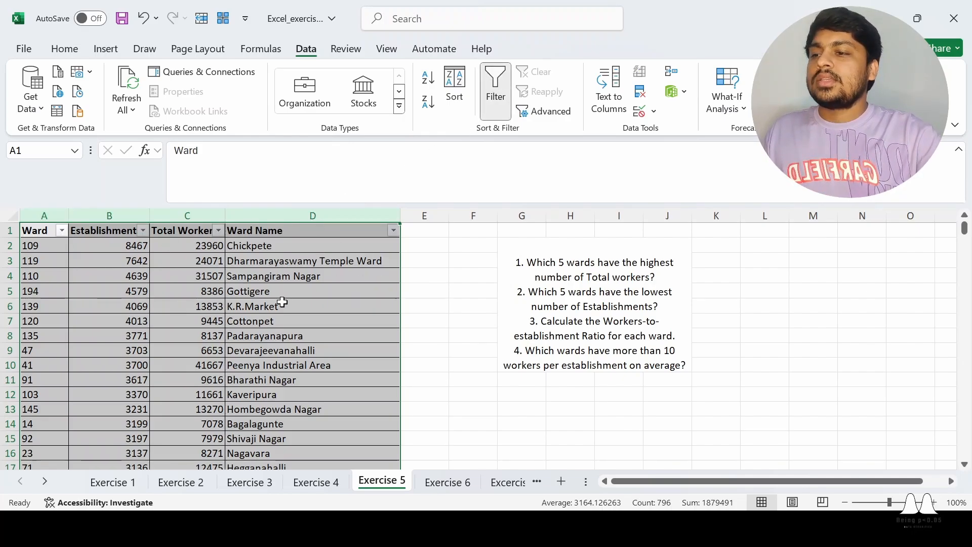
pyautogui.click(281, 306)
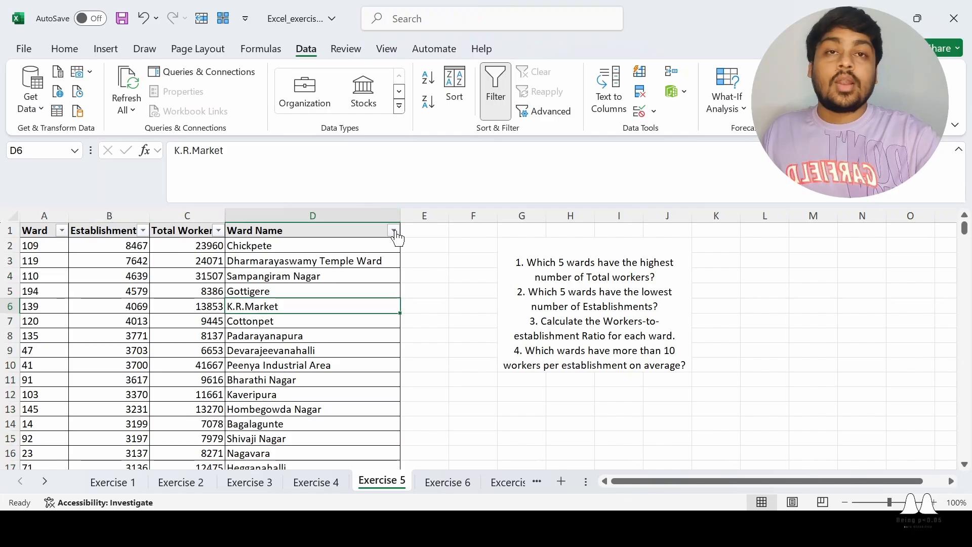
# - Select D2:D6, the five wards with most workers, H.M.T to Sampangiram Nagar
pyautogui.click(452, 260)
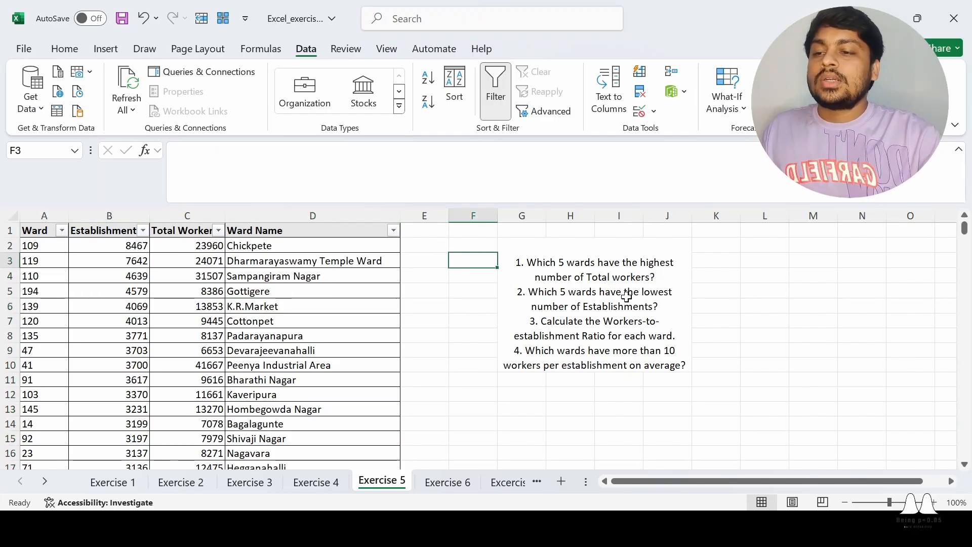
pyautogui.click(282, 275)
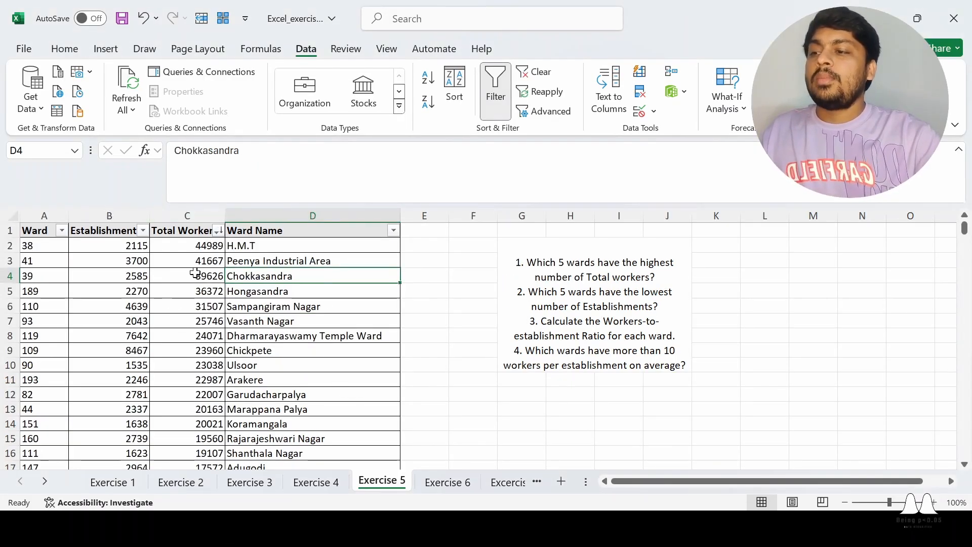
pyautogui.click(501, 280)
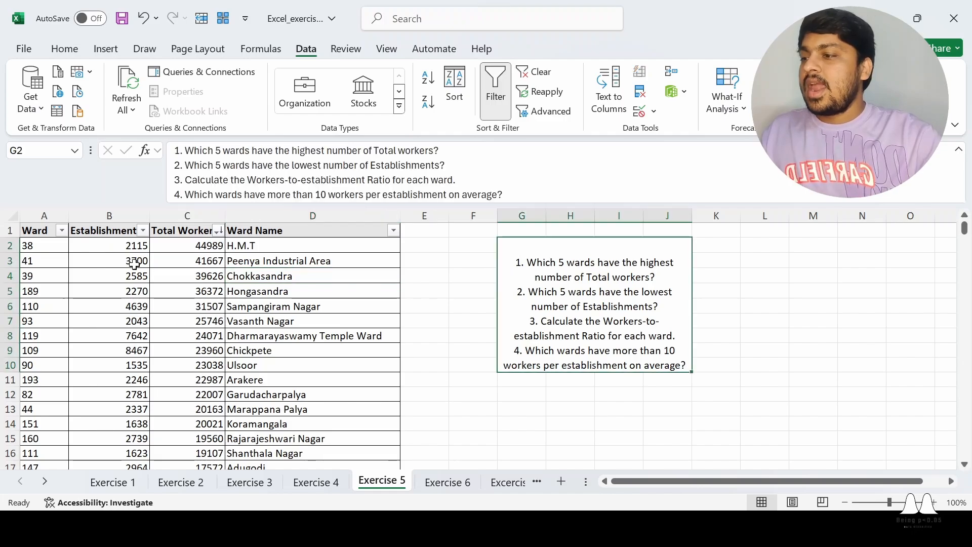
pyautogui.moveTo(44, 247); pyautogui.dragTo(292, 306)
pyautogui.moveTo(230, 246); pyautogui.dragTo(309, 307)
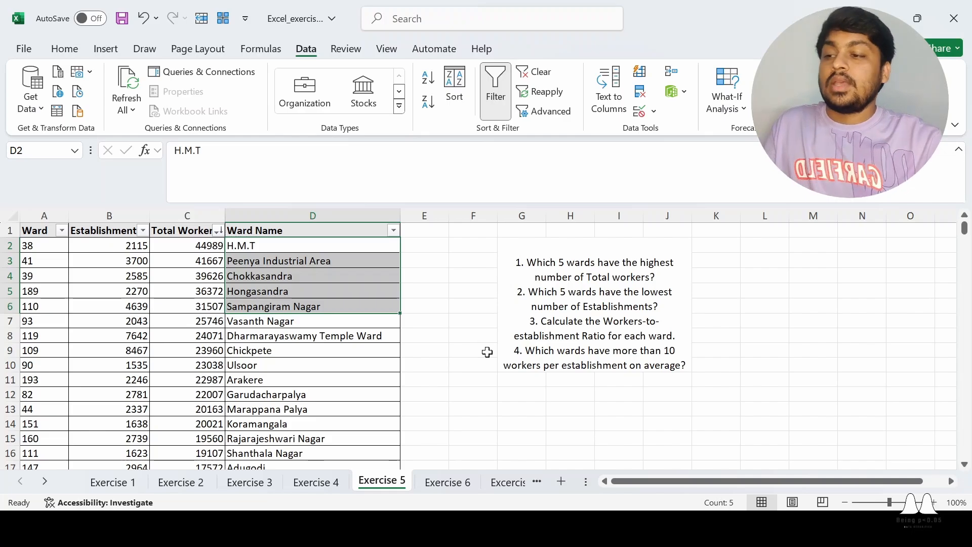
pyautogui.scroll(-20, 489, 355)
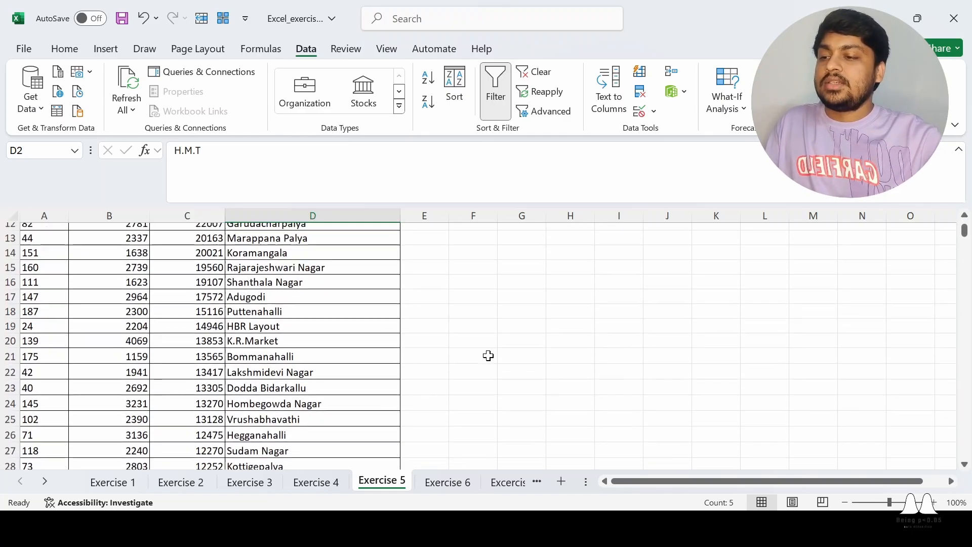
pyautogui.scroll(20, 487, 355)
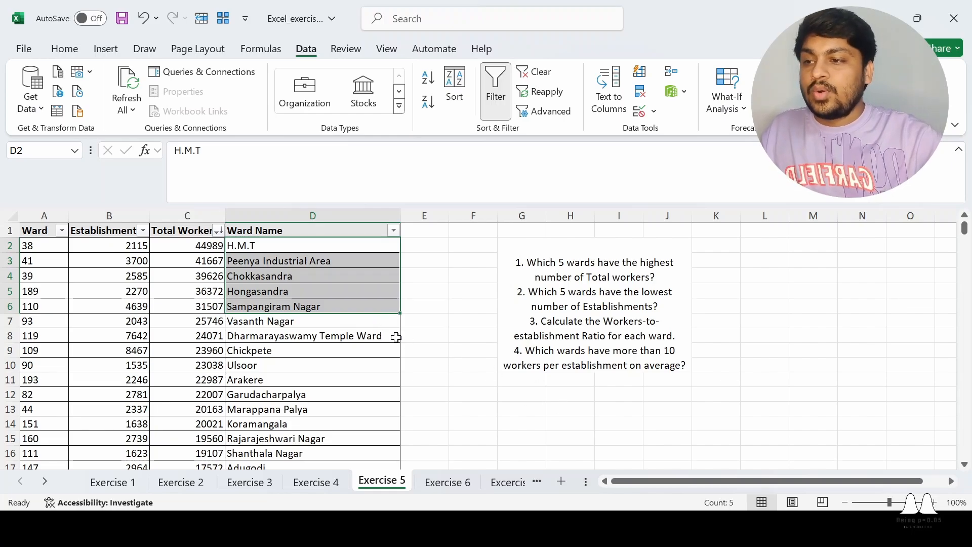
# - Copy the five top ward names from D2:D6 into L2:L6
pyautogui.press('ctrl')
pyautogui.hotkey('ctrl', 'c')
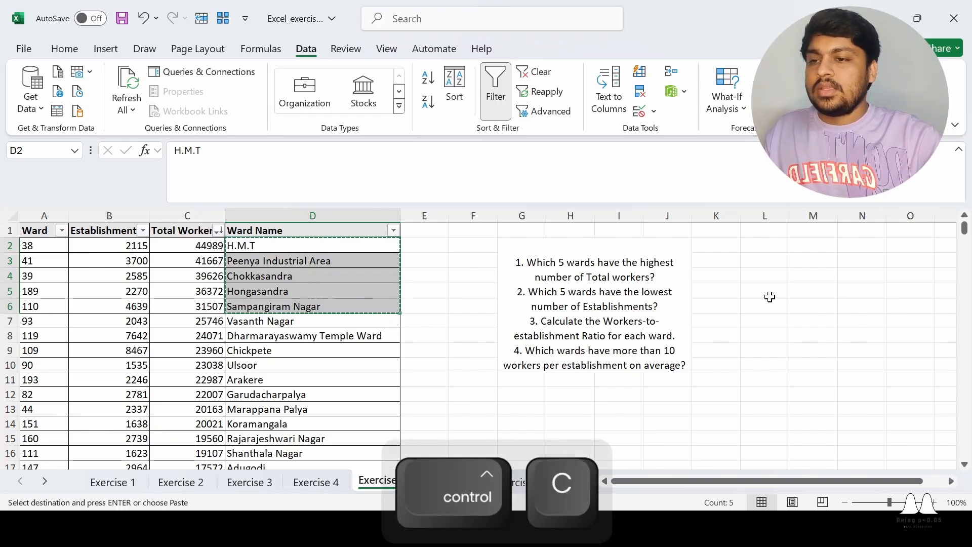
pyautogui.click(761, 249)
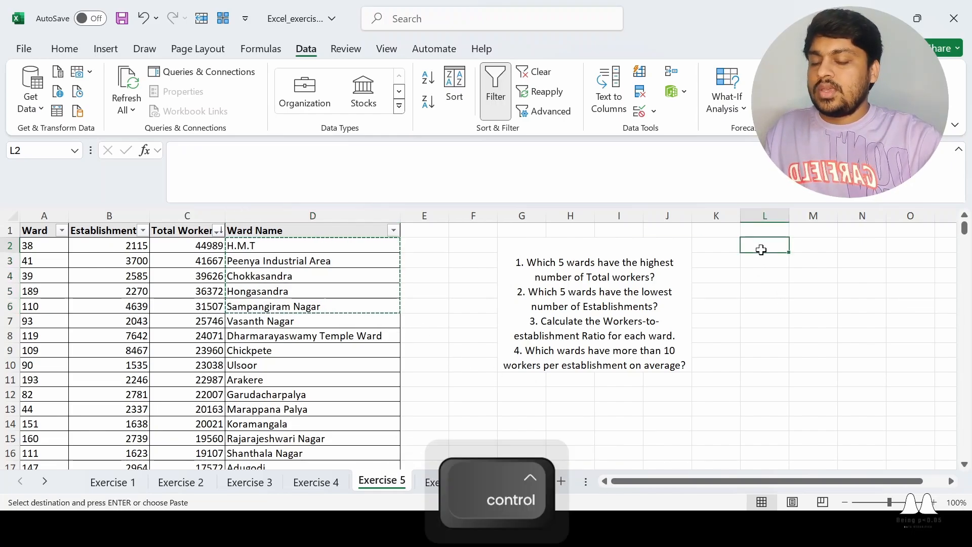
pyautogui.hotkey('ctrl', 'v')
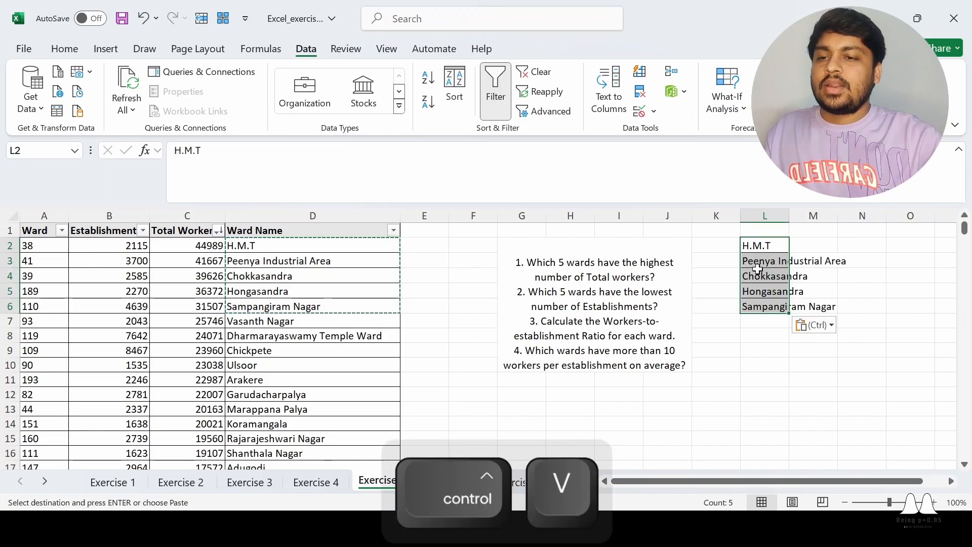
# - Head column L 'Top Wards in Total Workers' and widen it to fit
pyautogui.click(756, 232)
pyautogui.write('Top')
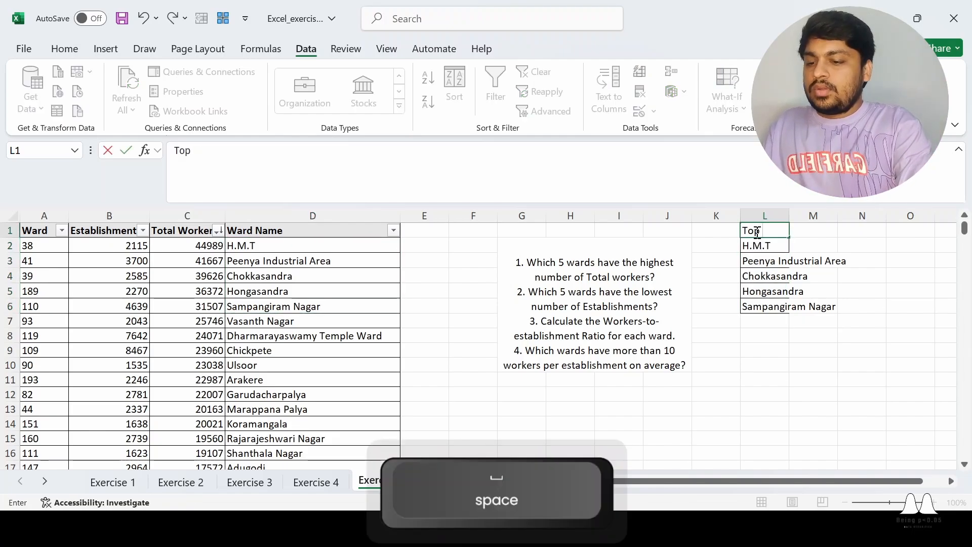
pyautogui.write(' Wards in ')
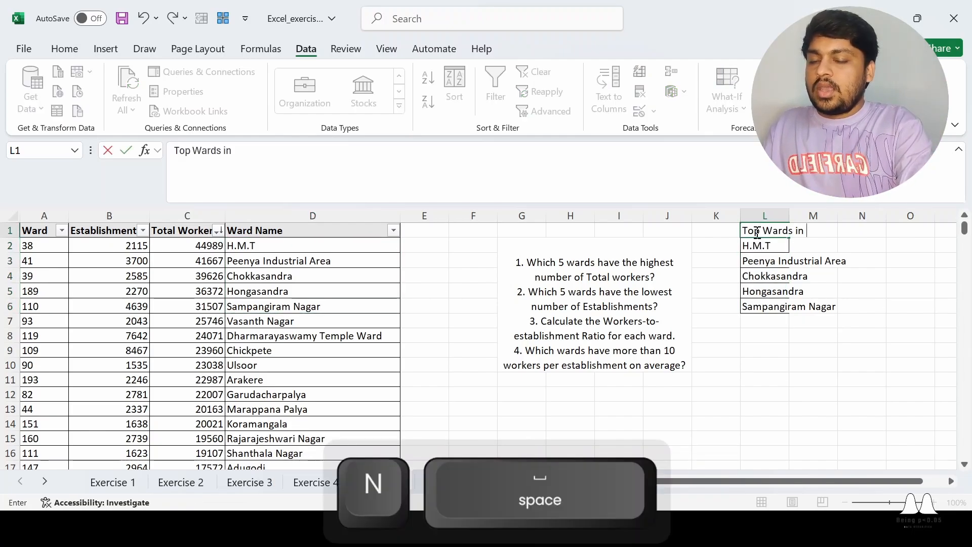
pyautogui.write('Total Wor')
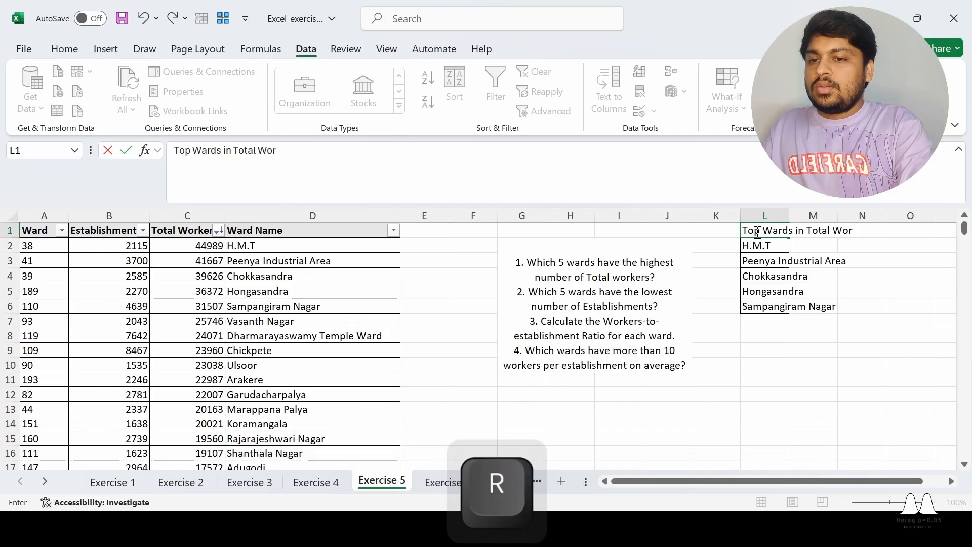
pyautogui.write('kers')
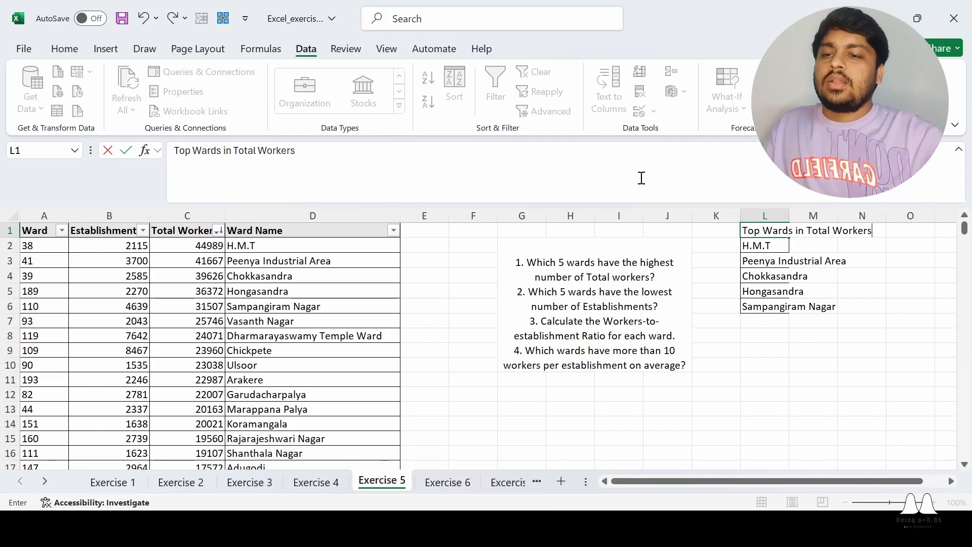
pyautogui.click(822, 377)
pyautogui.click(776, 306)
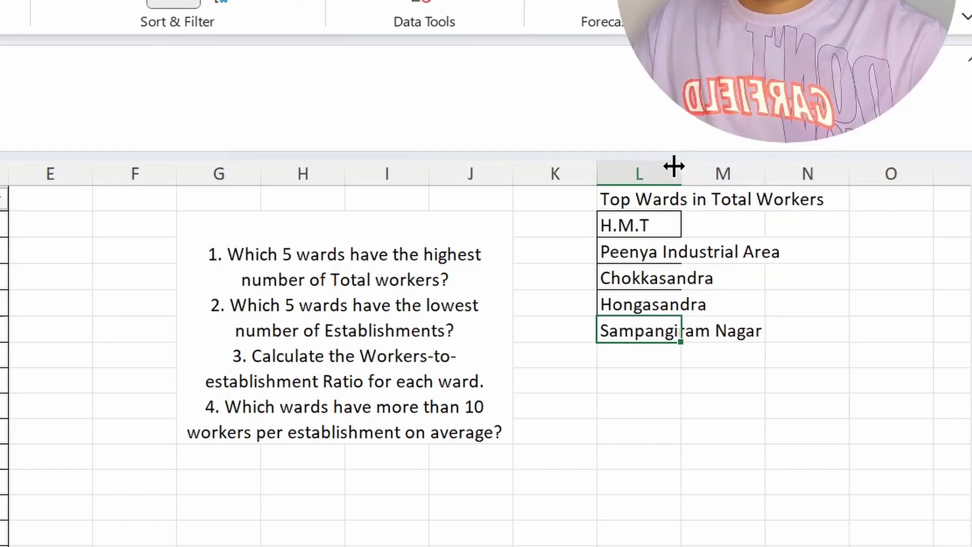
pyautogui.moveTo(674, 165); pyautogui.dragTo(838, 166)
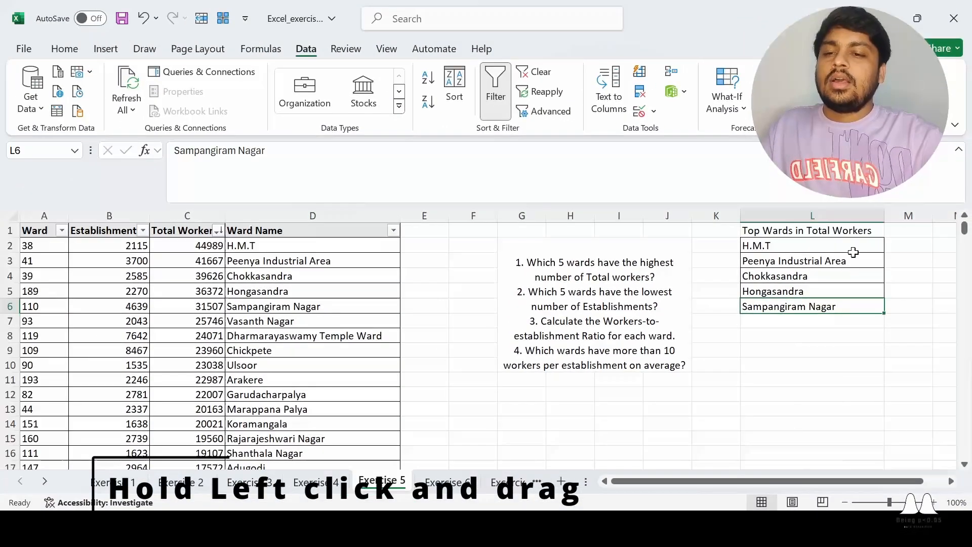
pyautogui.click(668, 450)
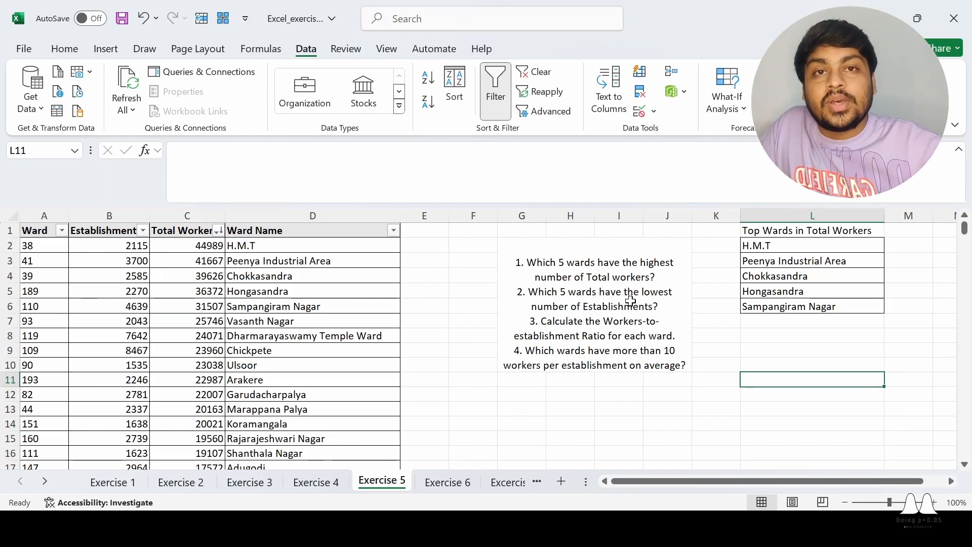
# - Sort by Establishment ascending and select the five lowest ward names, Agaram to C.V.Raman Nagar
pyautogui.click(144, 231)
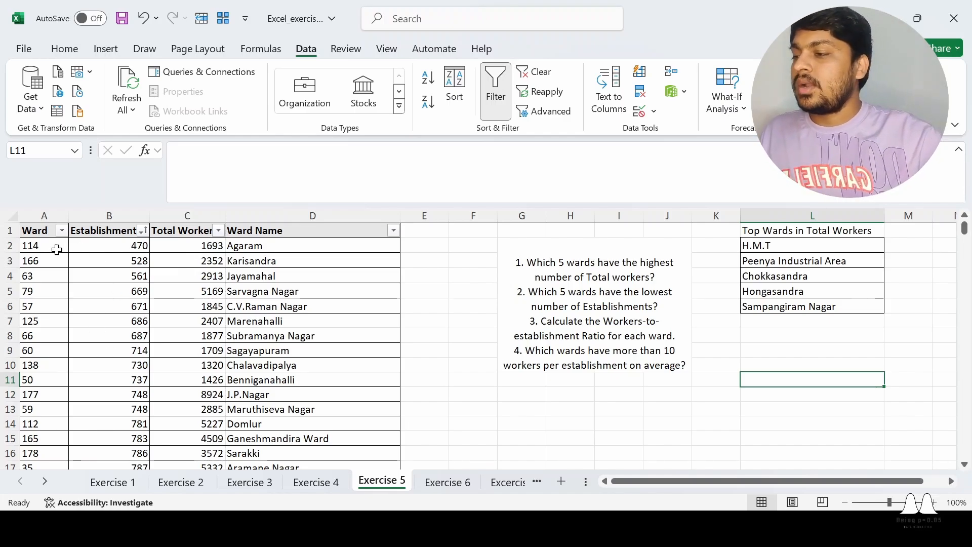
pyautogui.click(140, 246)
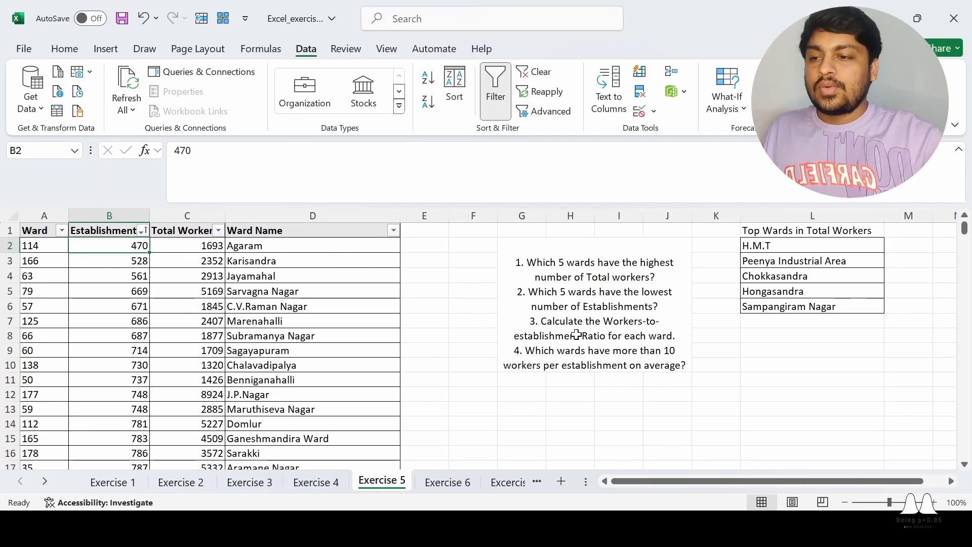
pyautogui.moveTo(294, 246); pyautogui.dragTo(298, 306)
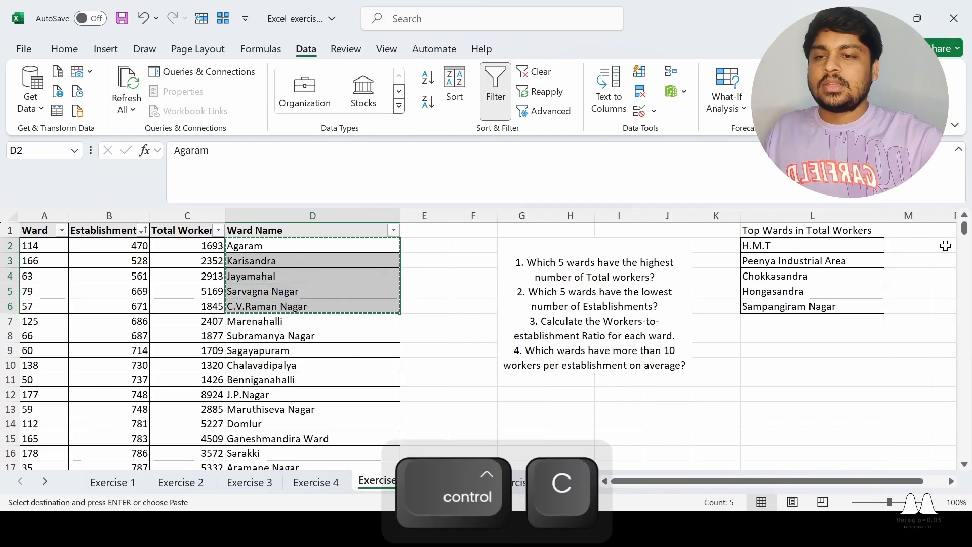
# - Paste the five lowest-establishment wards into M2 and head M1 'Lowest no. of establishments'
pyautogui.click(921, 246)
pyautogui.hotkey('ctrl', 'v')
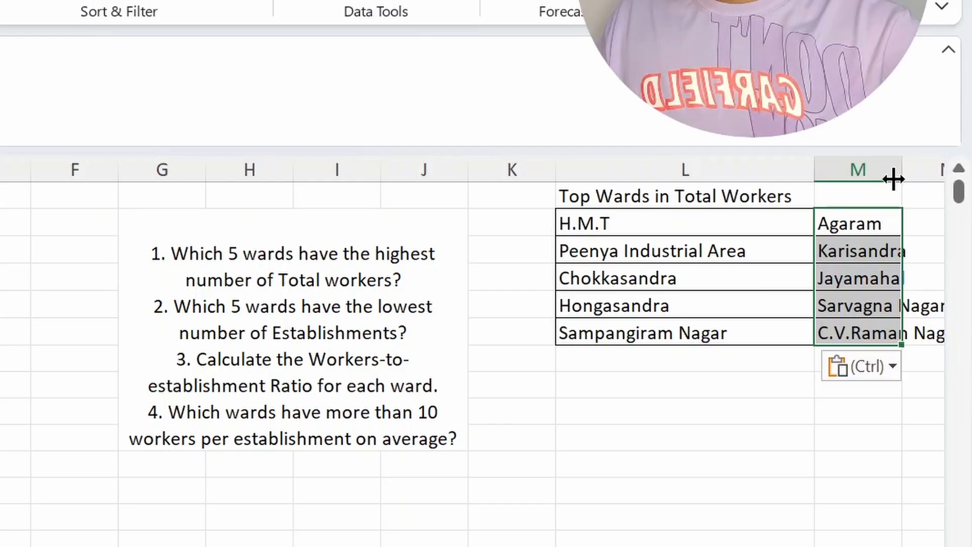
pyautogui.click(851, 192)
pyautogui.write('Lowest n')
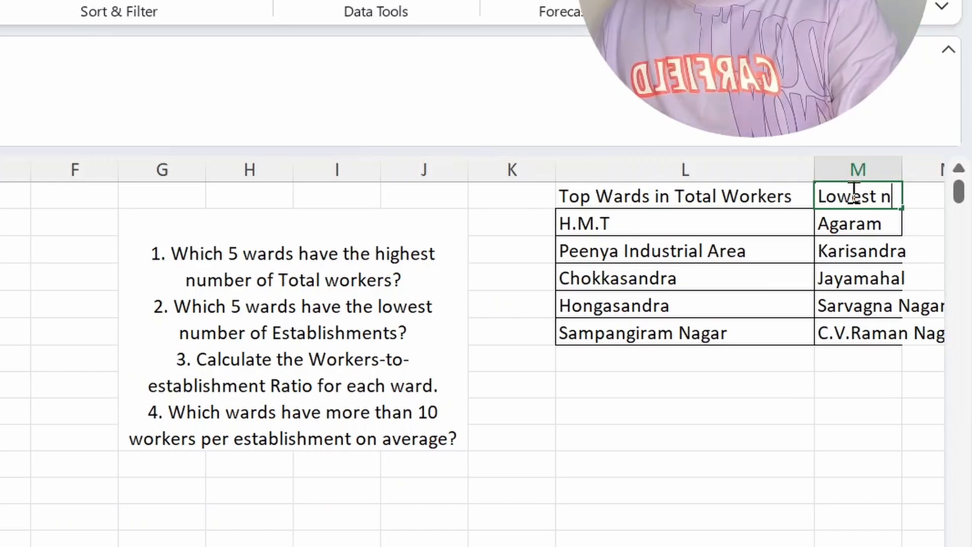
pyautogui.write('o. of est')
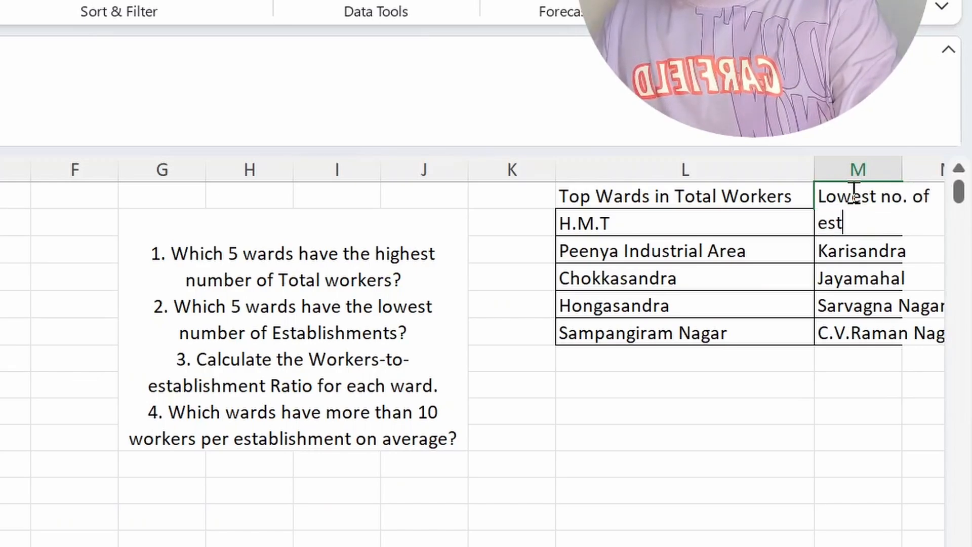
pyautogui.write('ablishments')
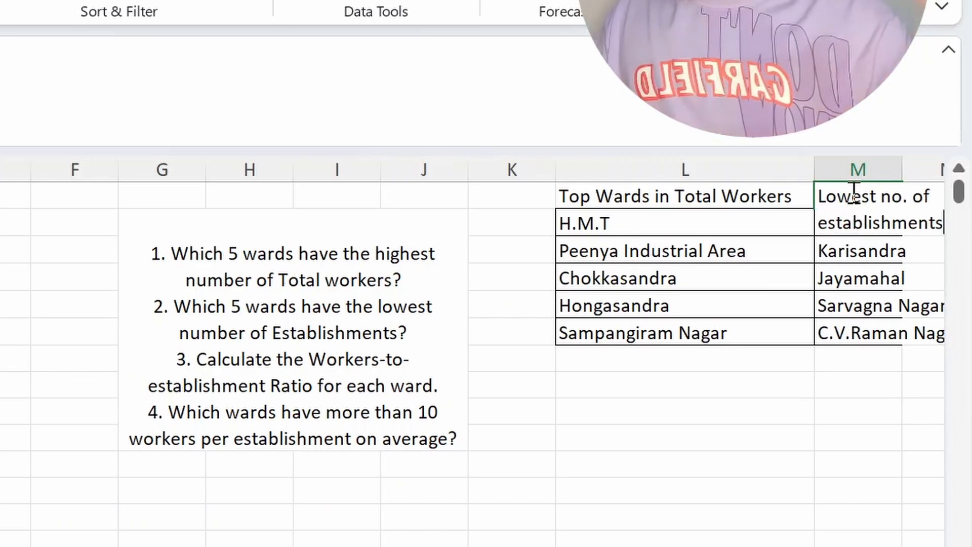
pyautogui.click(633, 436)
# - Resize column M to fit its 'Lowest no. of establishments' heading
pyautogui.hscroll(1, 481, 329)
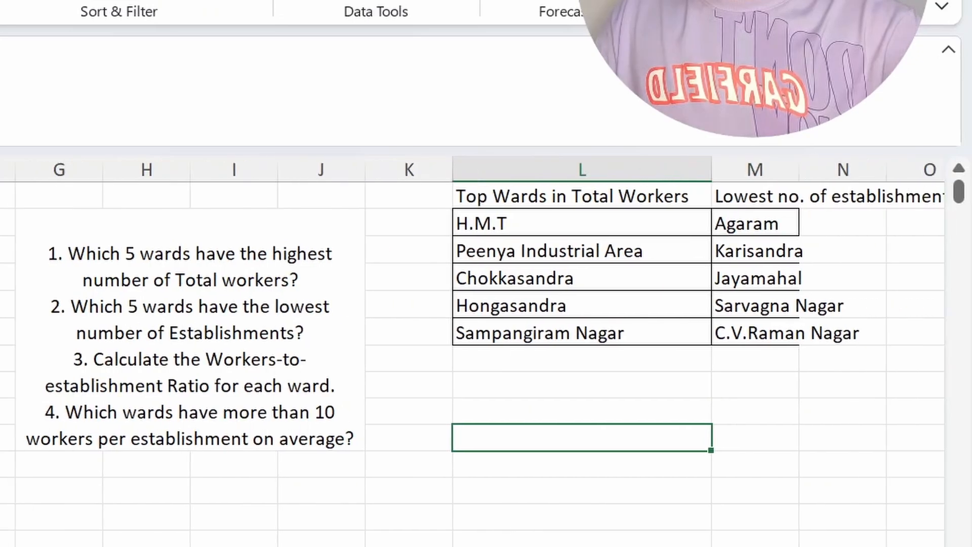
pyautogui.moveTo(799, 167); pyautogui.dragTo(961, 158)
pyautogui.hotkey('ctrl', 'z')
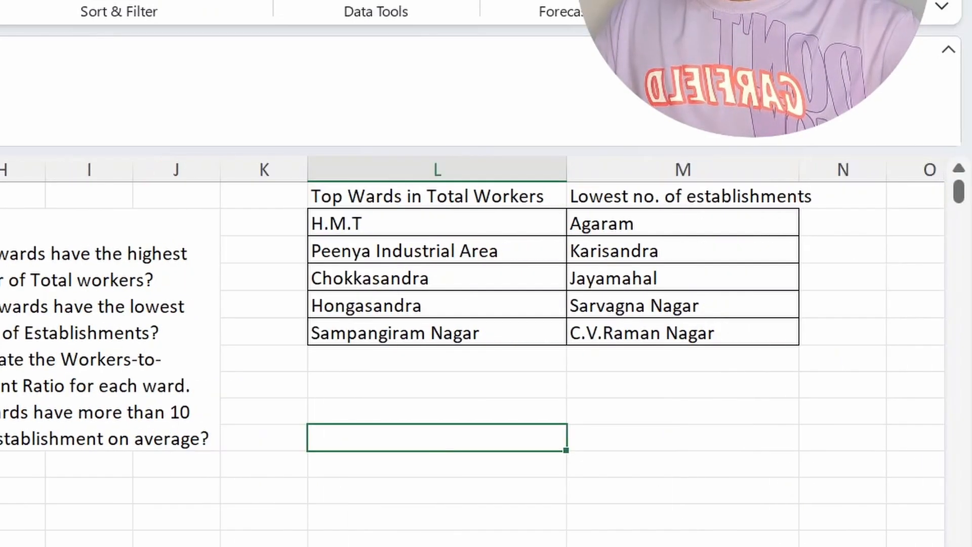
pyautogui.moveTo(801, 174); pyautogui.dragTo(827, 178)
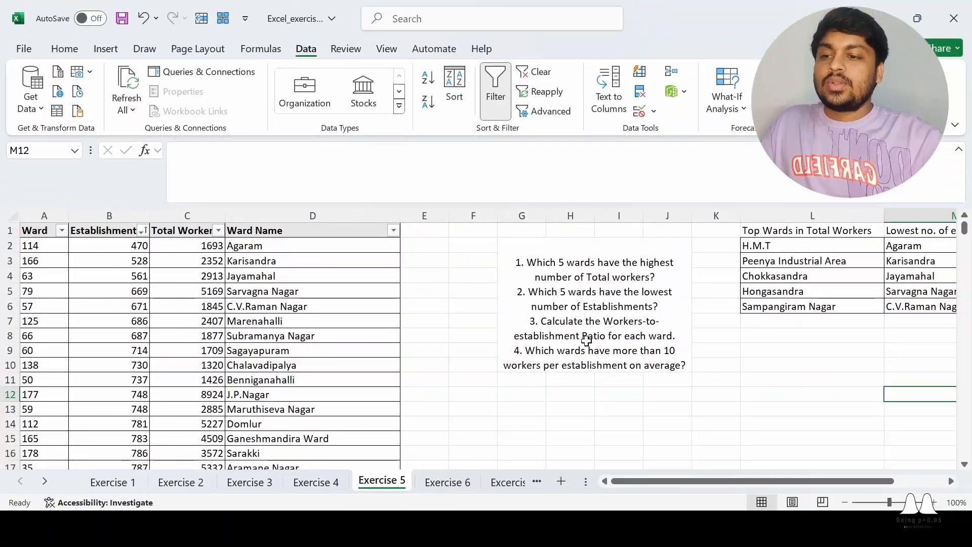
pyautogui.click(564, 327)
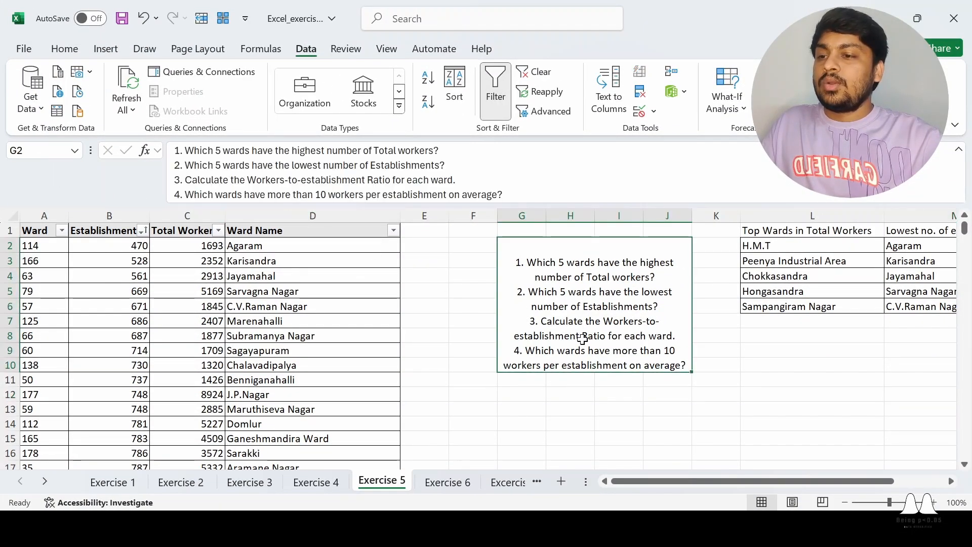
pyautogui.click(627, 423)
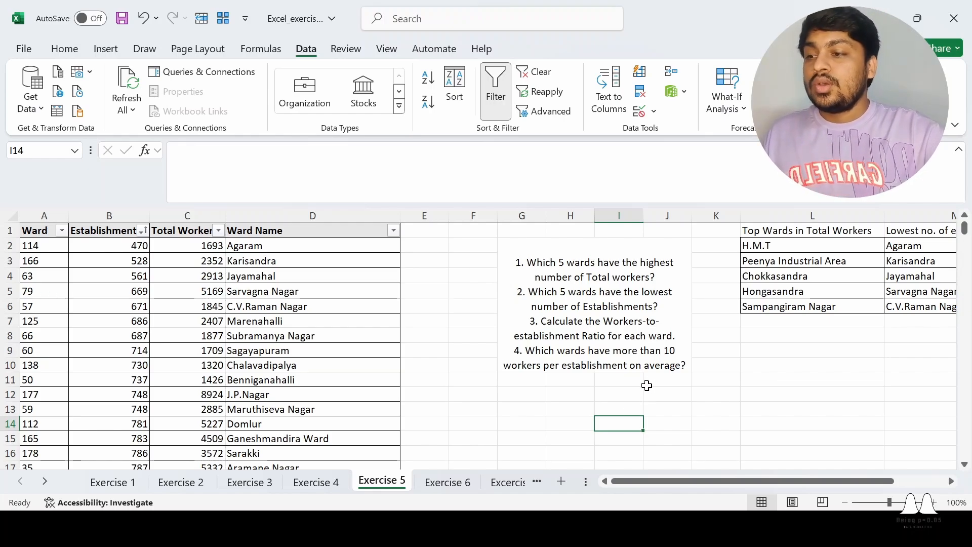
# - Add the heading WER in cell E1
pyautogui.click(426, 229)
pyautogui.write('WER')
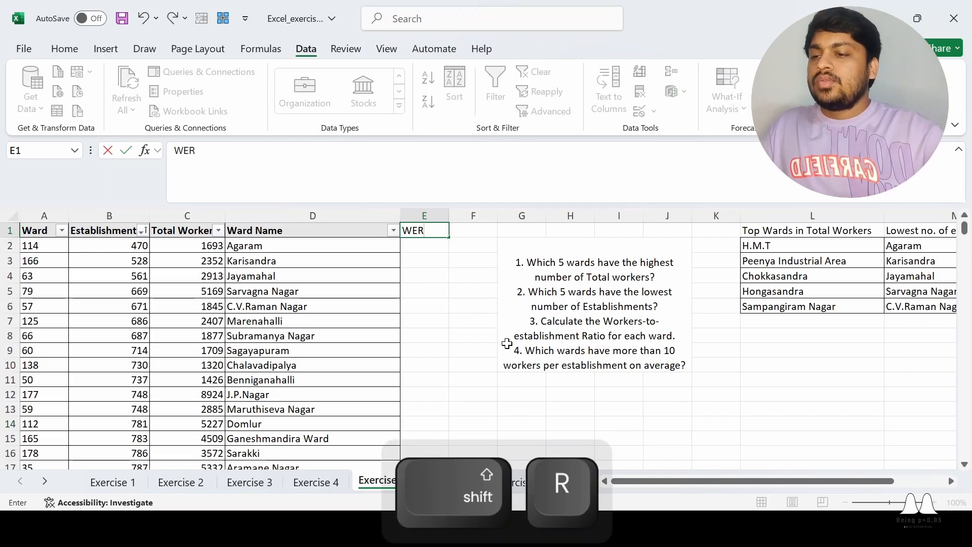
pyautogui.click(443, 350)
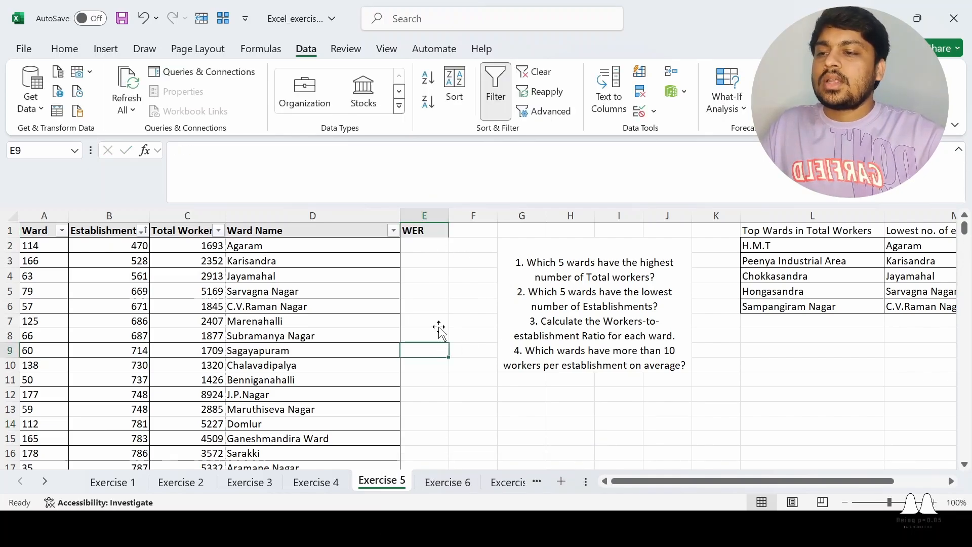
# - Enter =(C2/B2) in E2, giving Agaram a ratio of 3.602128
pyautogui.click(425, 245)
pyautogui.write('=')
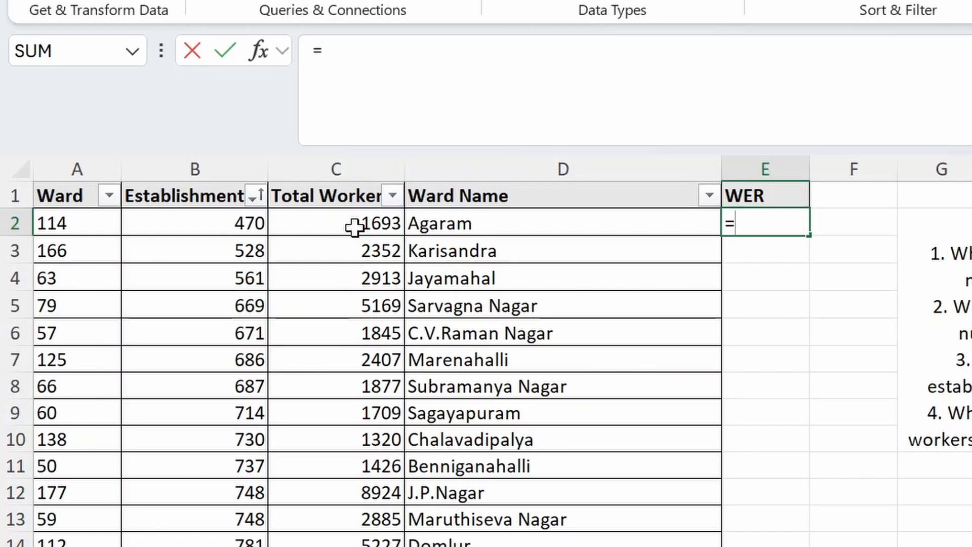
pyautogui.write('(')
pyautogui.click(387, 219)
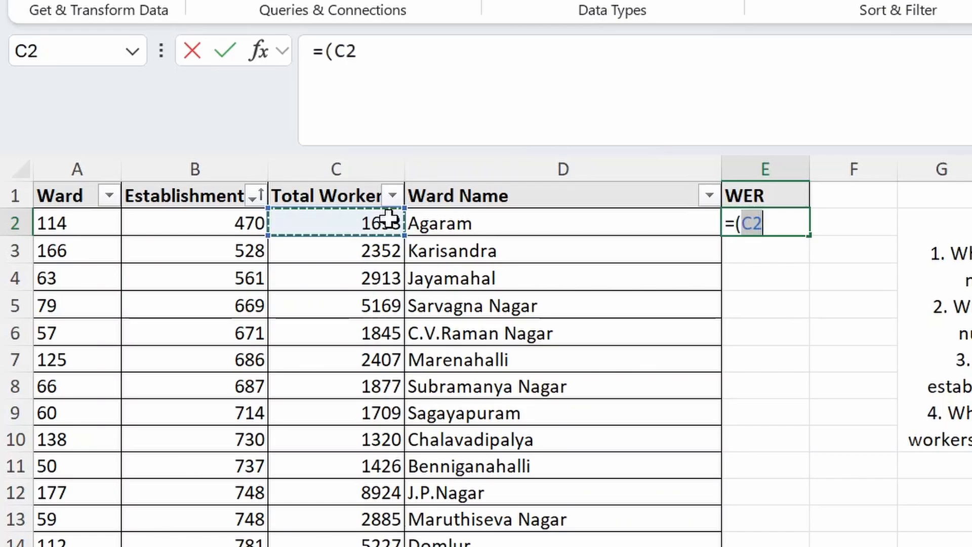
pyautogui.write('/')
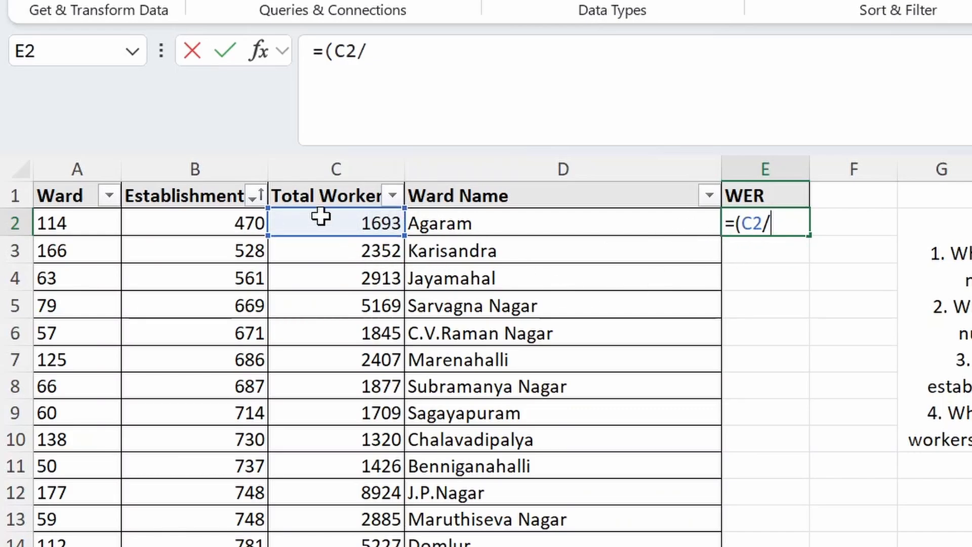
pyautogui.click(205, 222)
pyautogui.write(')')
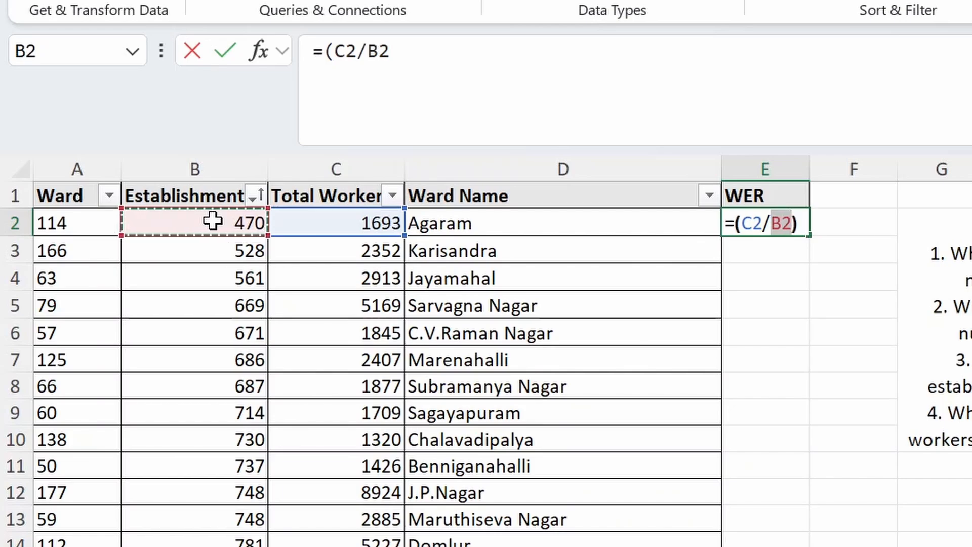
pyautogui.press('Return')
pyautogui.press('Up')
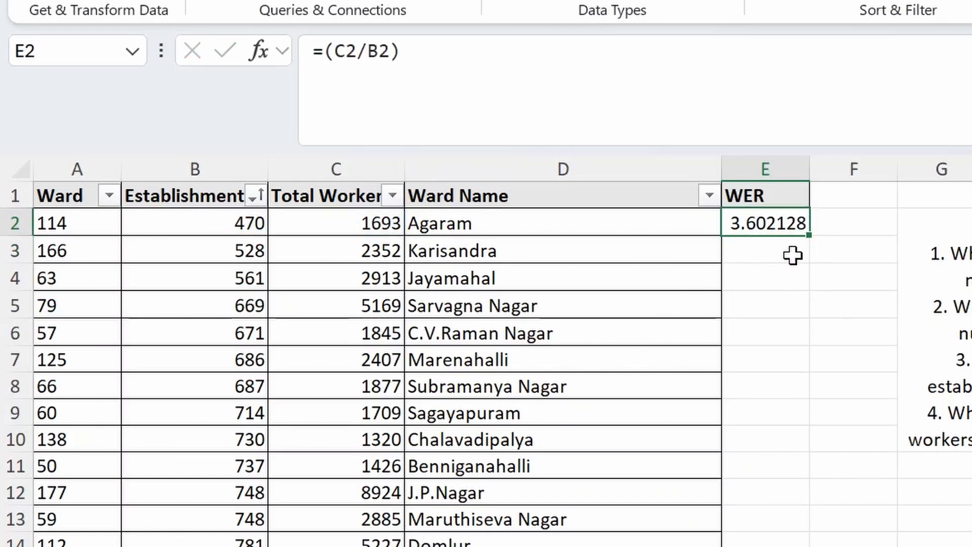
# - Copy the =(C2/B2) WER formula from E2 down through all 198 ward rows
pyautogui.doubleClick(811, 238)
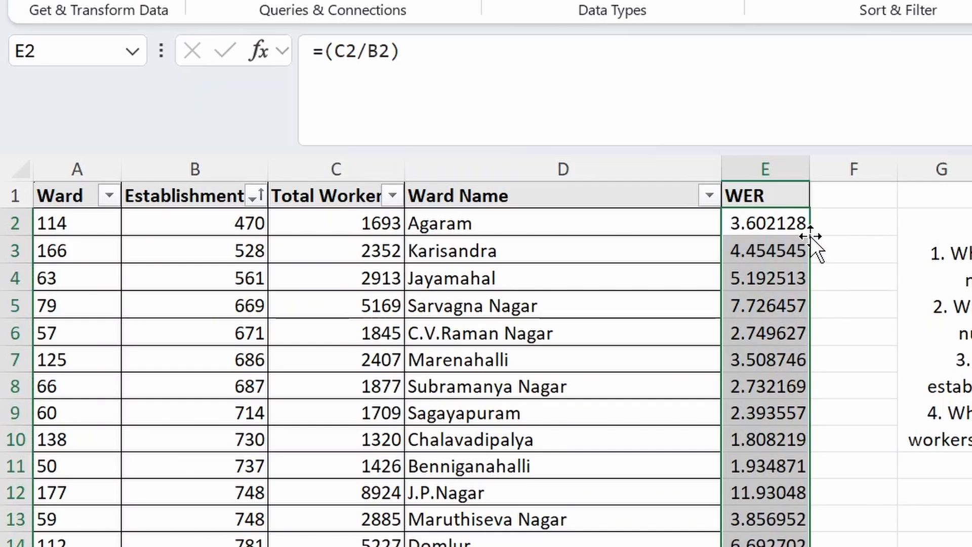
pyautogui.scroll(-15, 811, 238)
pyautogui.scroll(-20, 812, 241)
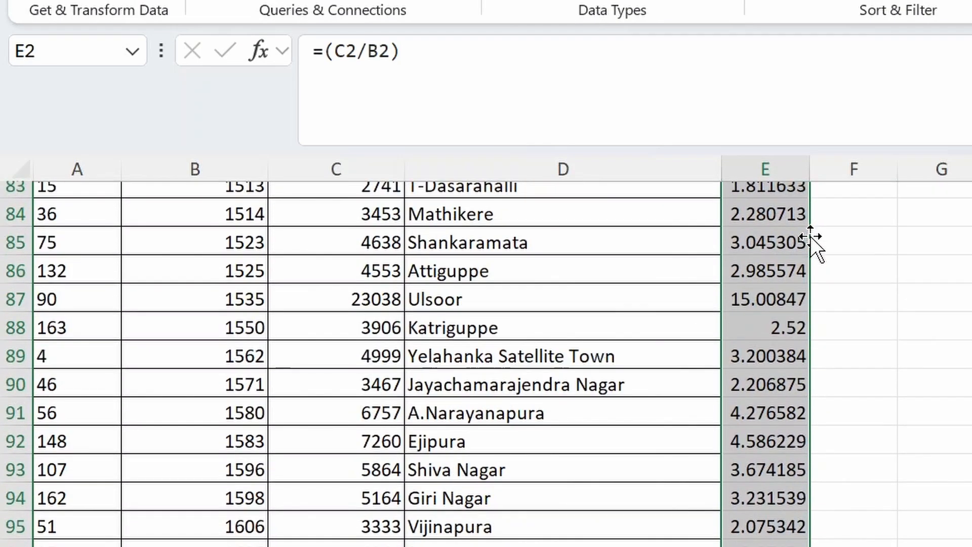
pyautogui.scroll(-3, 823, 260)
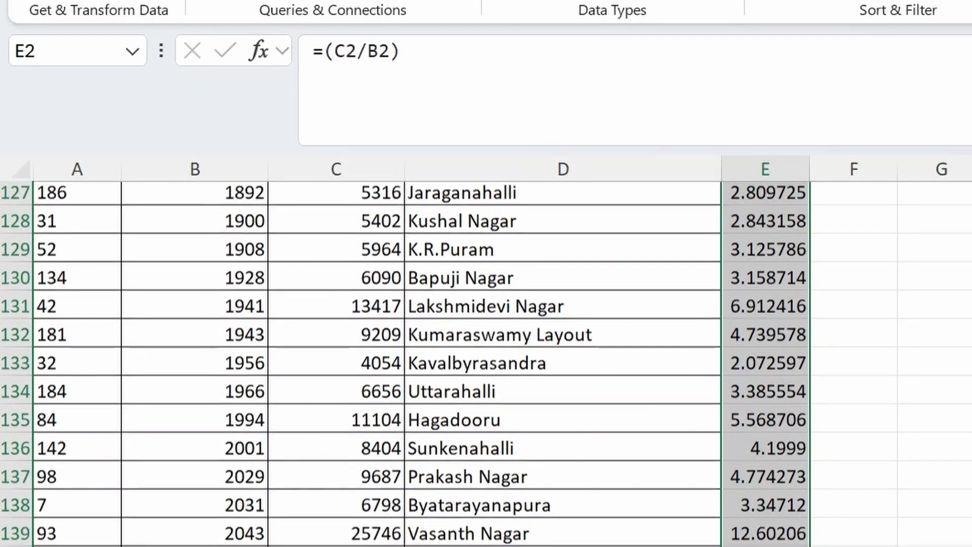
pyautogui.scroll(-20, 823, 260)
pyautogui.scroll(20, 824, 260)
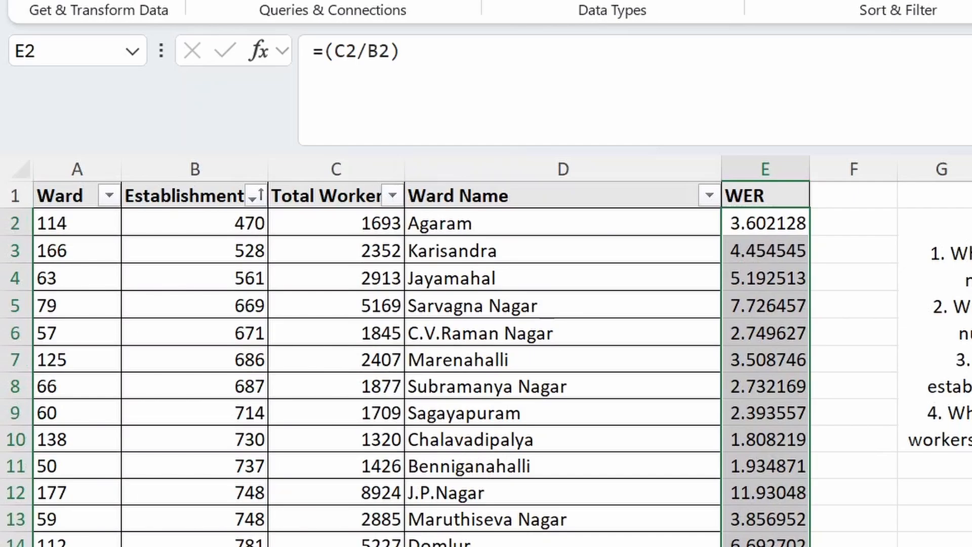
pyautogui.scroll(-20, 823, 260)
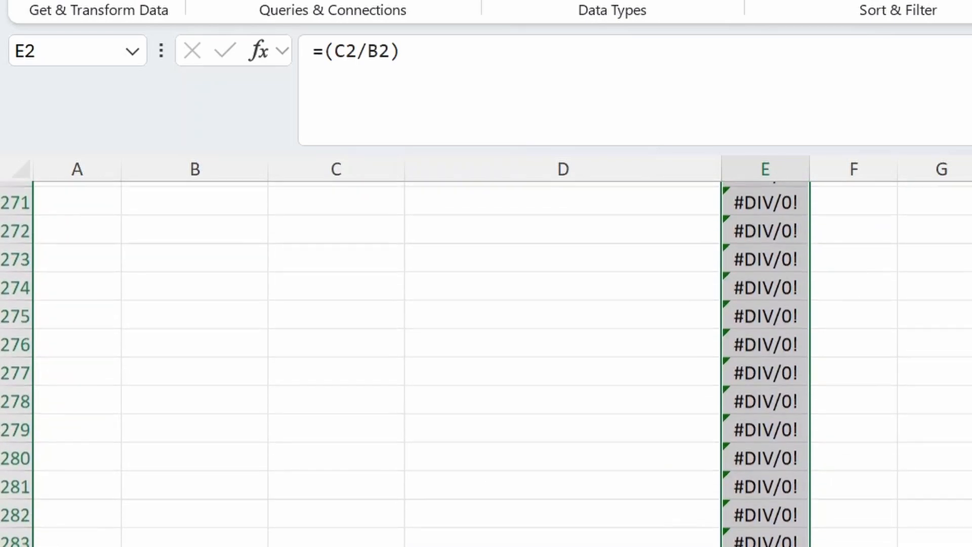
pyautogui.scroll(17, 855, 471)
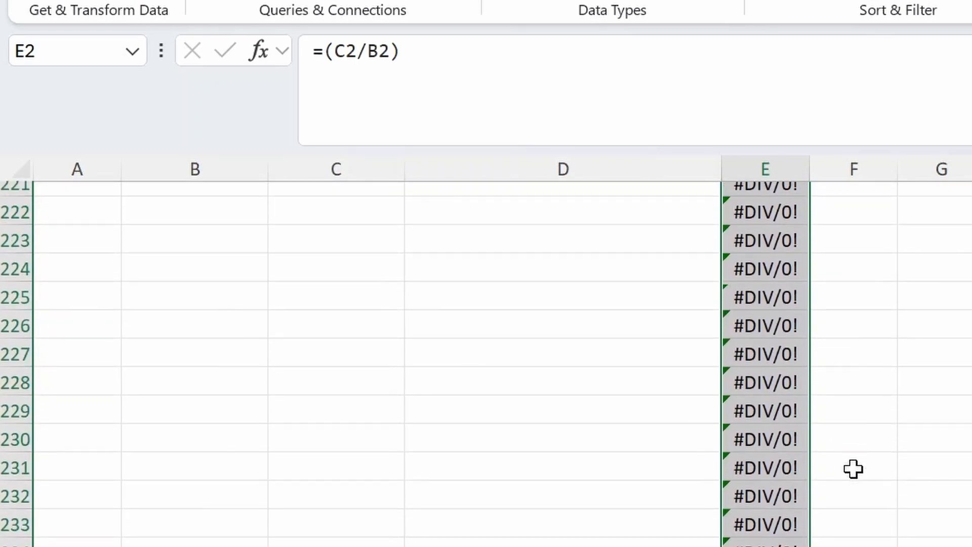
pyautogui.scroll(20, 853, 469)
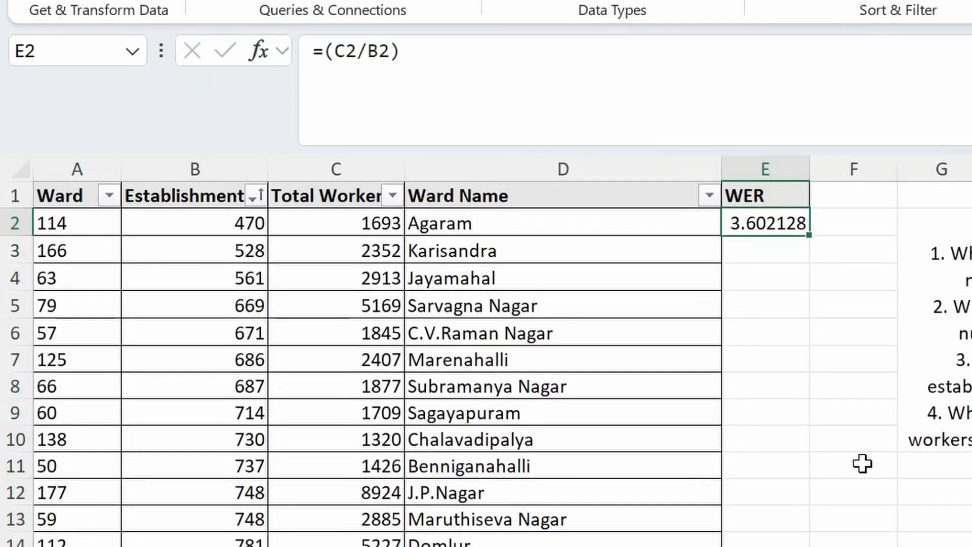
pyautogui.moveTo(810, 238); pyautogui.dragTo(809, 342)
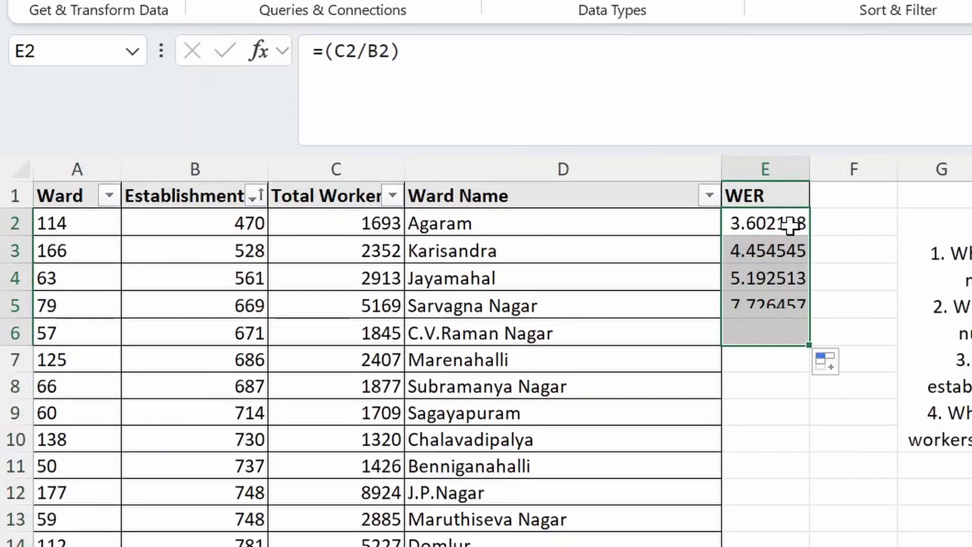
pyautogui.hotkey('ctrl', 'z')
pyautogui.moveTo(809, 235); pyautogui.dragTo(762, 545)
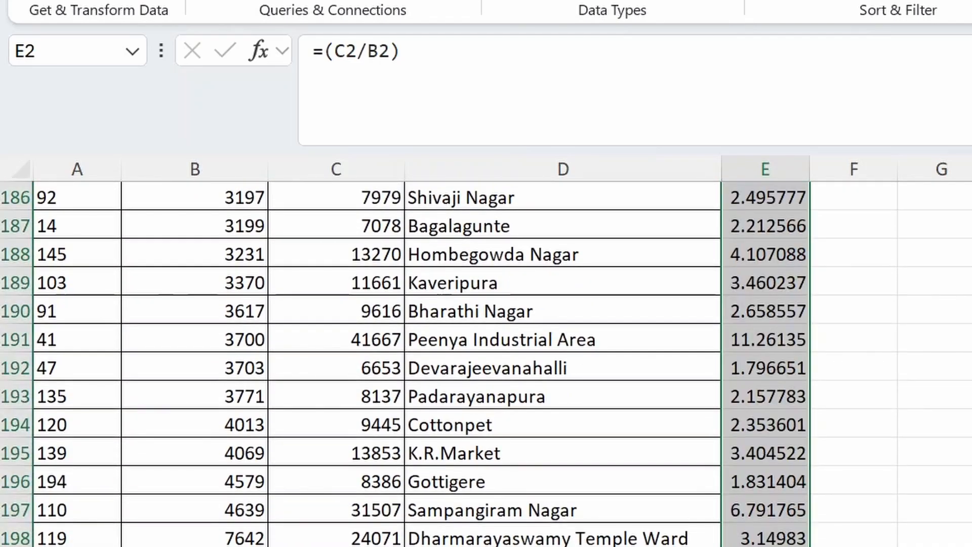
pyautogui.scroll(11, 590, 369)
pyautogui.moveTo(964, 262); pyautogui.dragTo(950, 207)
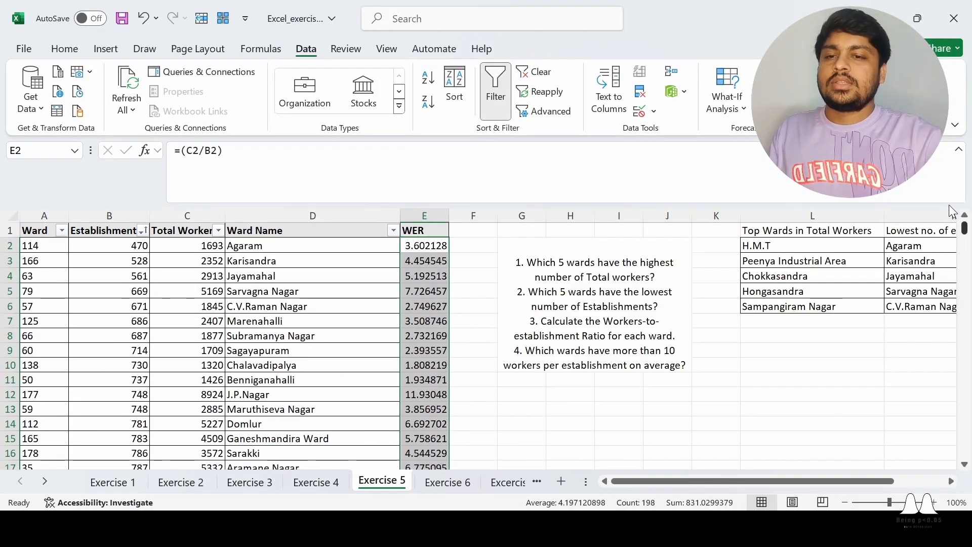
pyautogui.click(527, 290)
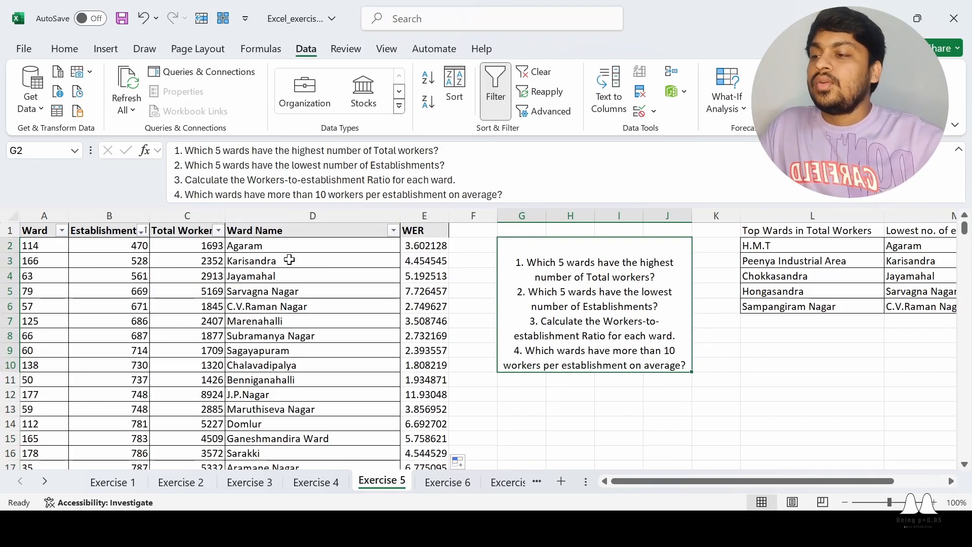
pyautogui.click(477, 250)
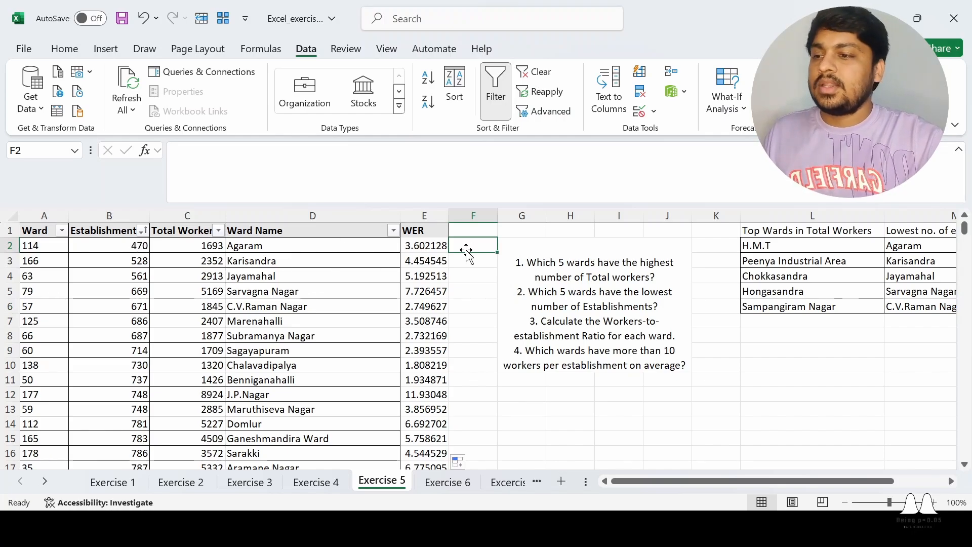
pyautogui.click(277, 248)
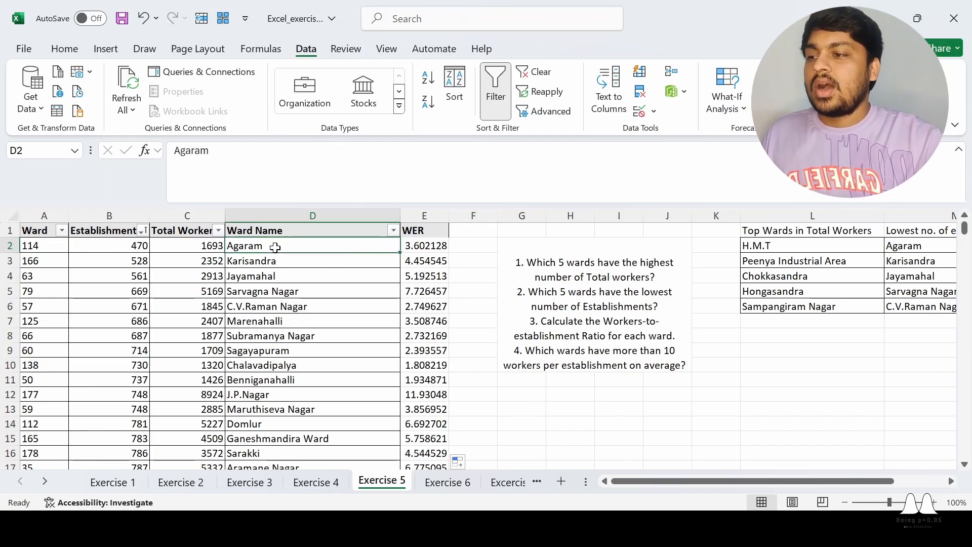
pyautogui.click(490, 312)
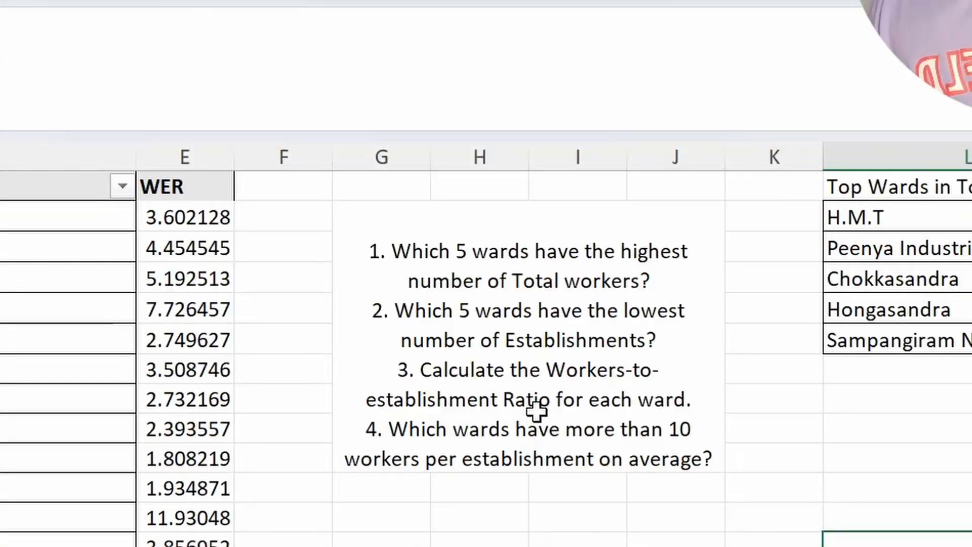
pyautogui.click(536, 368)
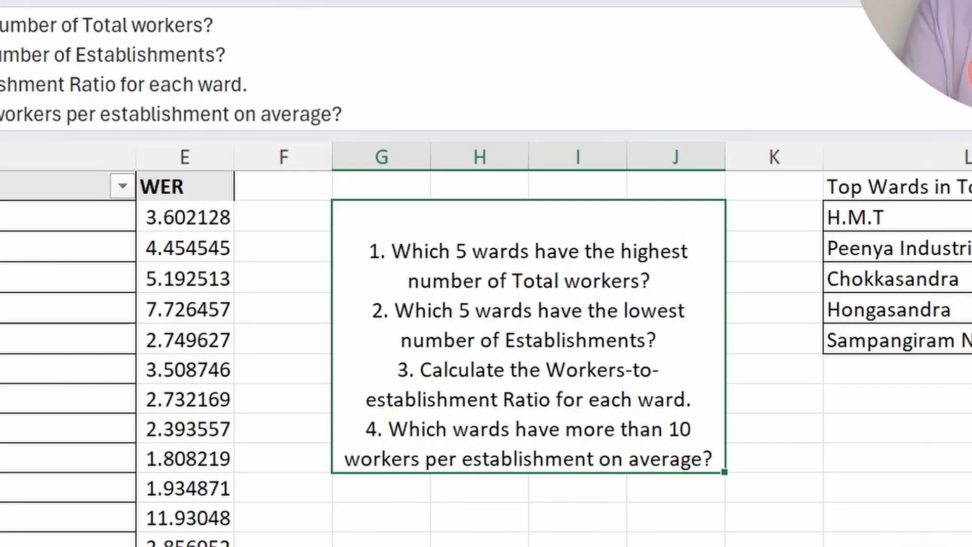
pyautogui.click(954, 488)
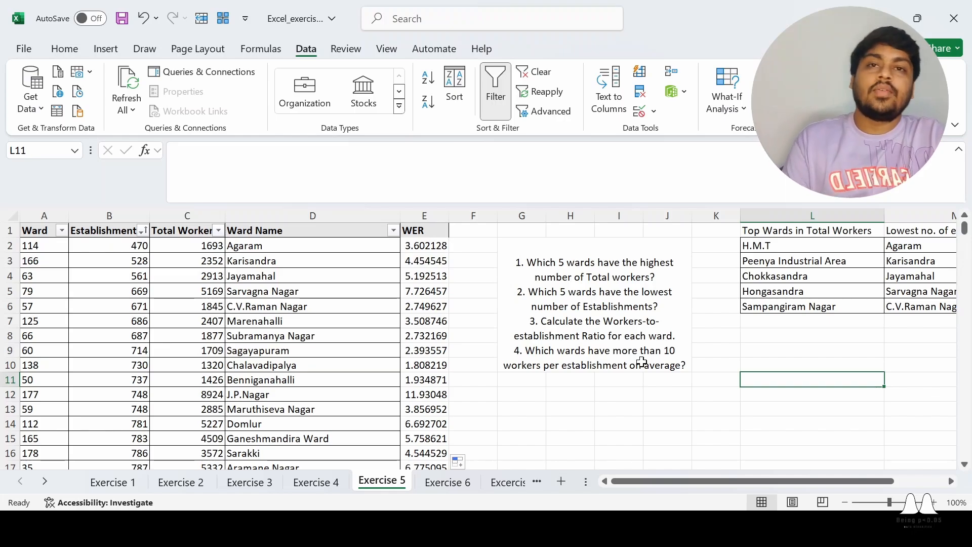
pyautogui.click(421, 222)
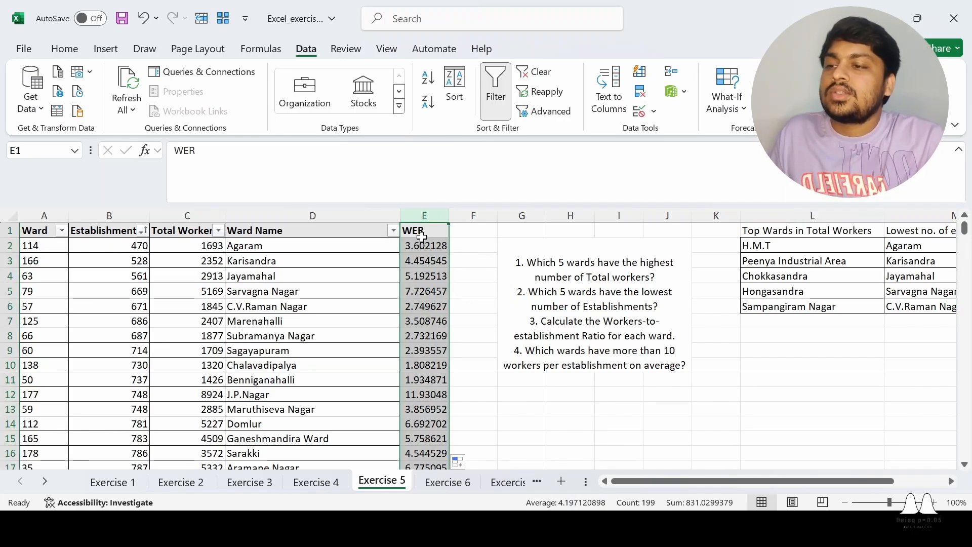
# - Select the ward table from the Ward header across to the WER column
pyautogui.click(40, 230)
pyautogui.hotkey('ctrl', 'shift', 'Down')
pyautogui.hotkey('ctrl', 'shift', 'Right')
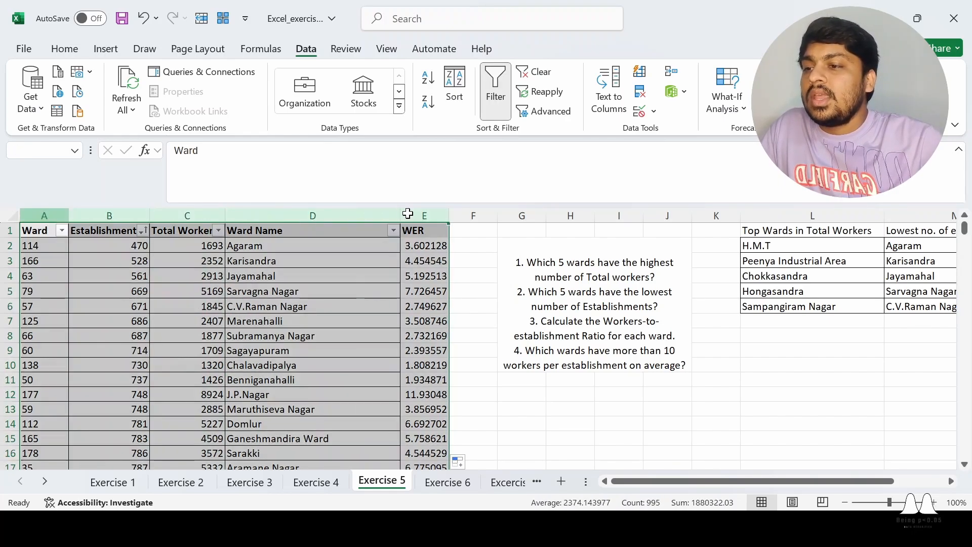
pyautogui.hotkey('shift', 'Right')
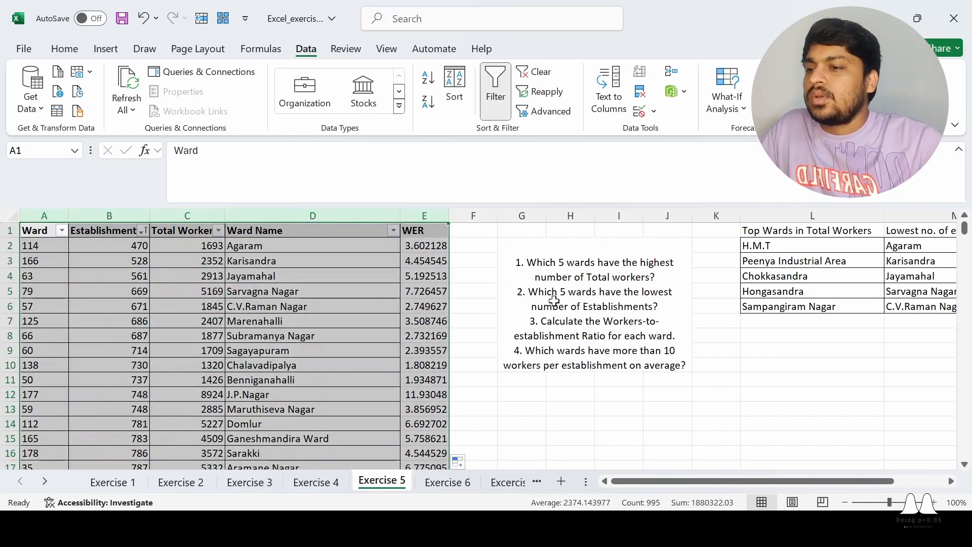
pyautogui.click(478, 276)
# - Reapply the filter over columns A:E so the WER column gets a filter arrow
pyautogui.click(34, 216)
pyautogui.moveTo(34, 216); pyautogui.dragTo(418, 217)
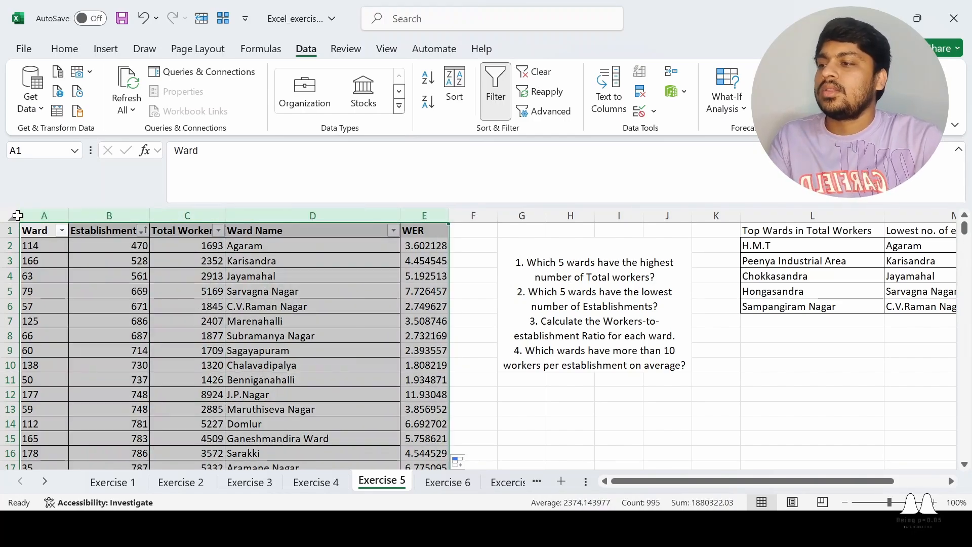
pyautogui.click(494, 87)
pyautogui.click(494, 87)
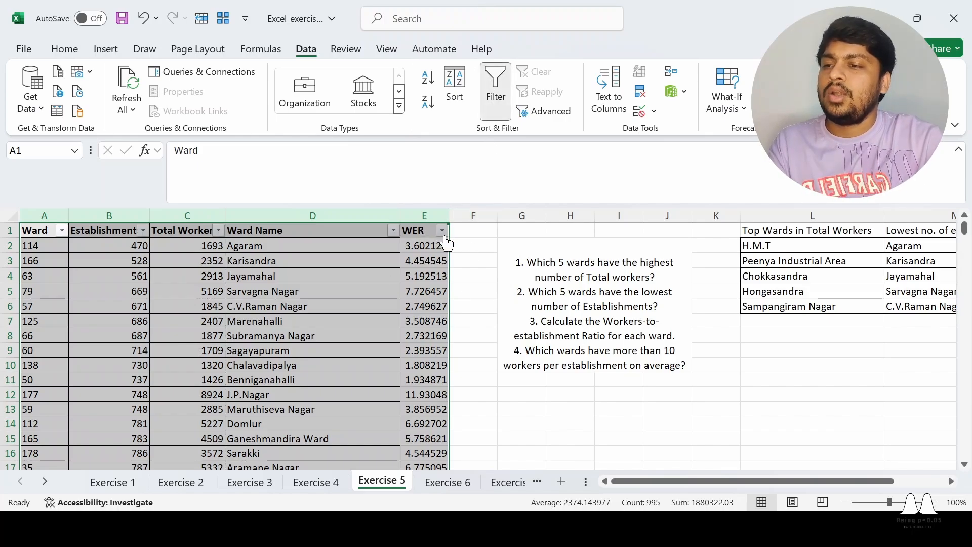
pyautogui.click(619, 435)
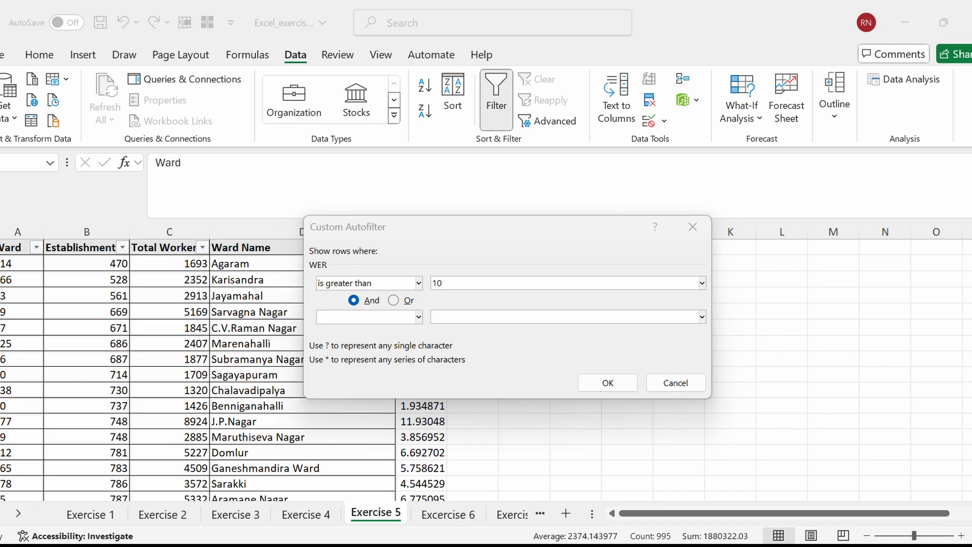
# - Apply the WER greater-than-10 filter, select the filtered wards, then switch filtering off
pyautogui.click(602, 376)
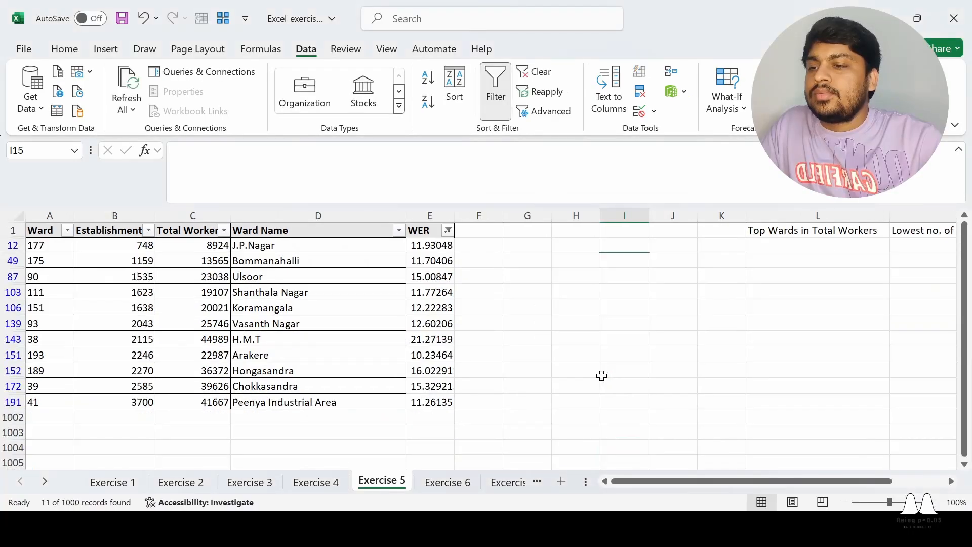
pyautogui.moveTo(296, 246); pyautogui.dragTo(445, 403)
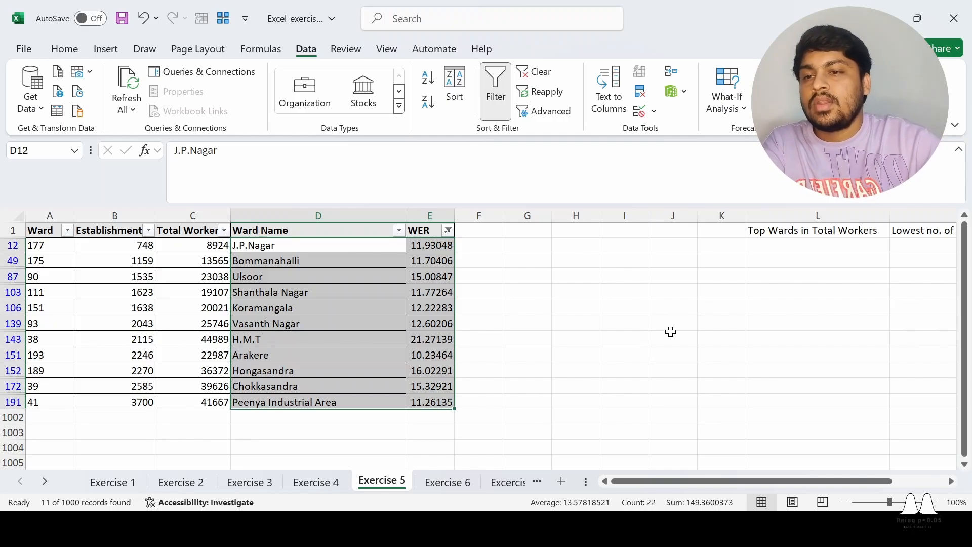
pyautogui.click(491, 83)
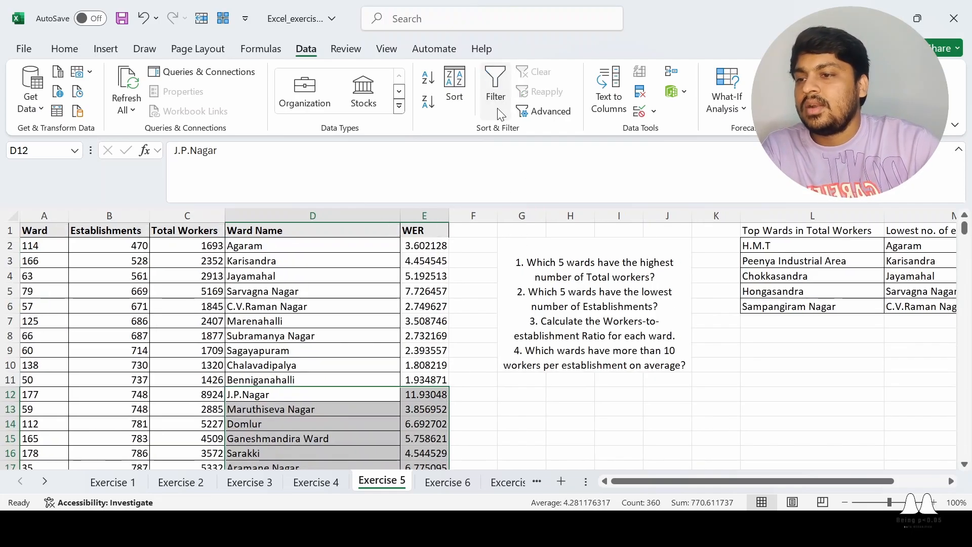
pyautogui.click(787, 411)
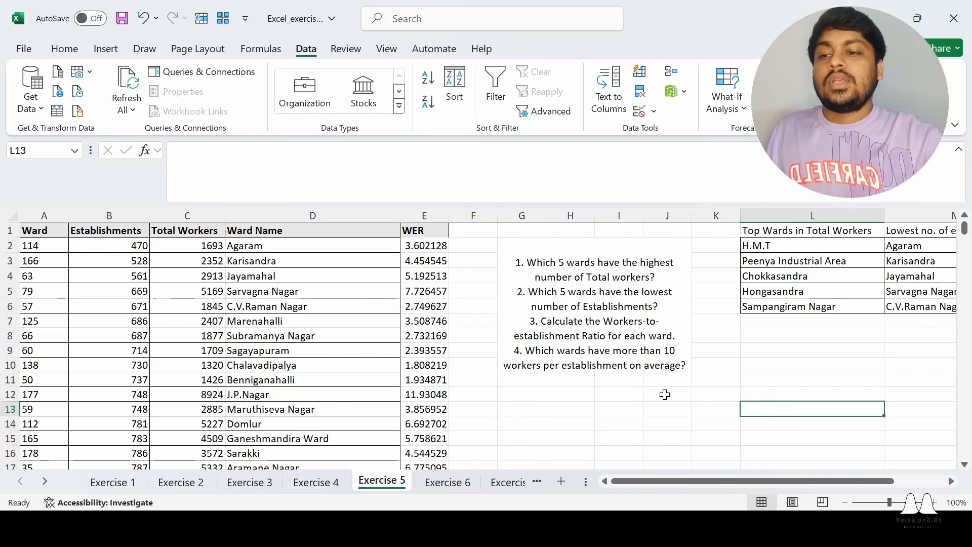
pyautogui.click(678, 406)
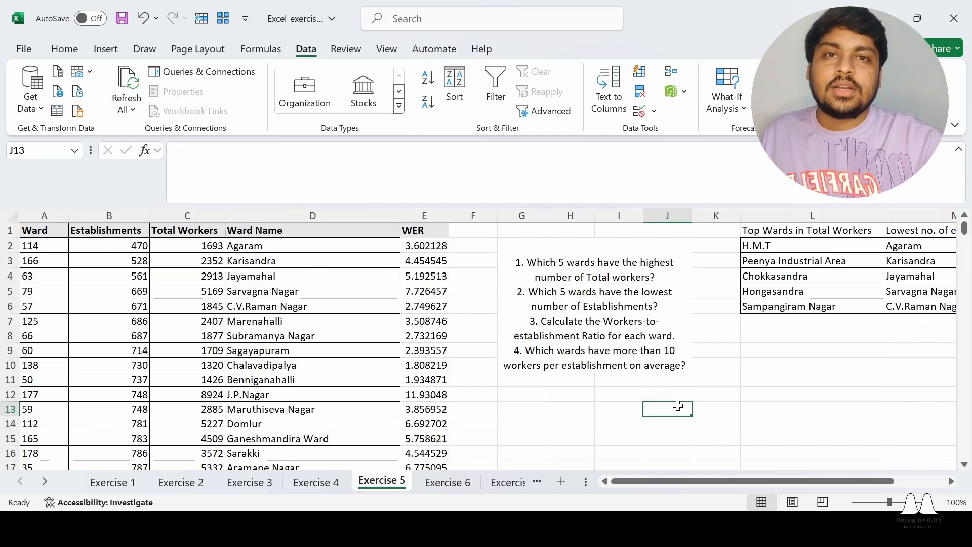